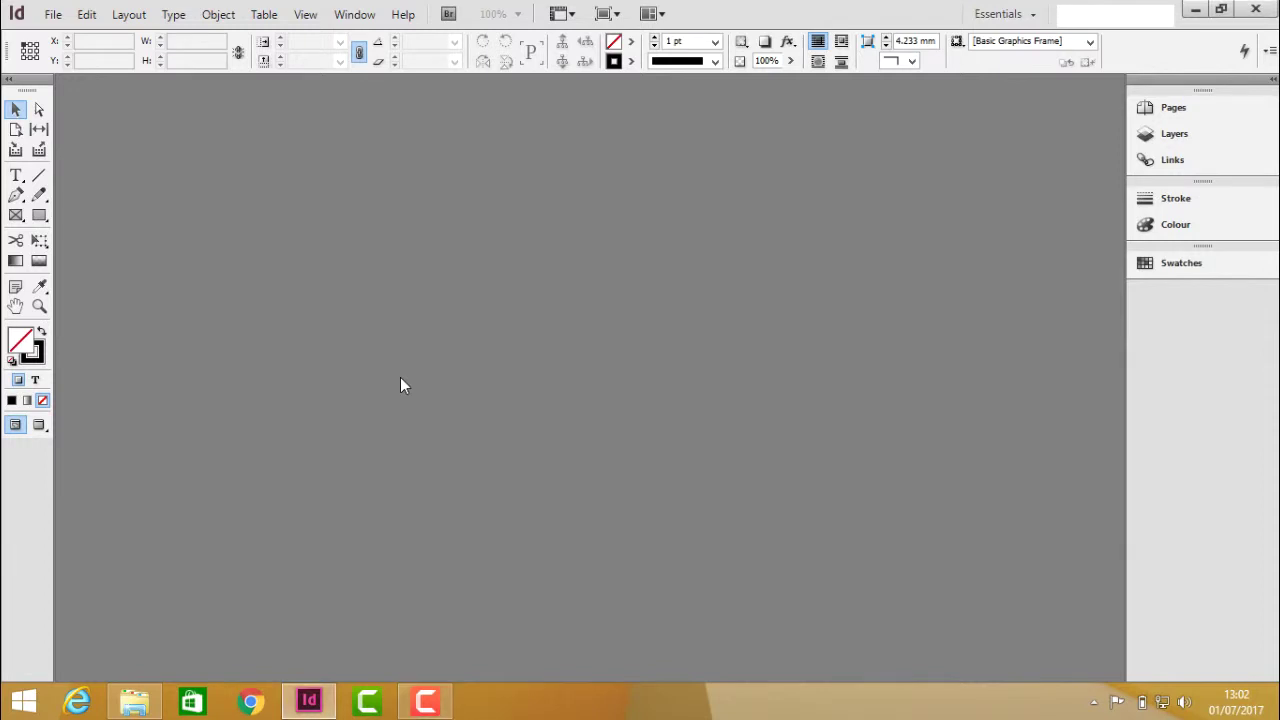
# Create a new blank A4 document, then open the Save_Indesign_Doc file with its black square.
pyautogui.hotkey('ctrl', 'n')
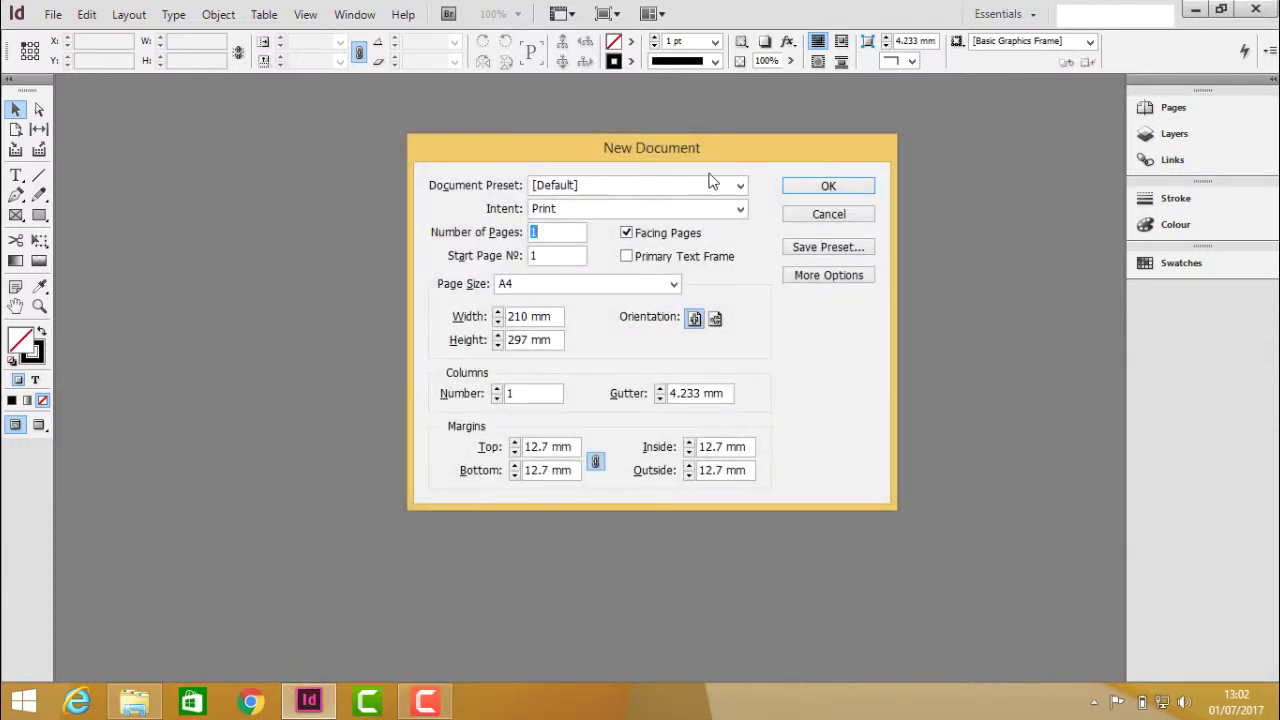
pyautogui.click(825, 186)
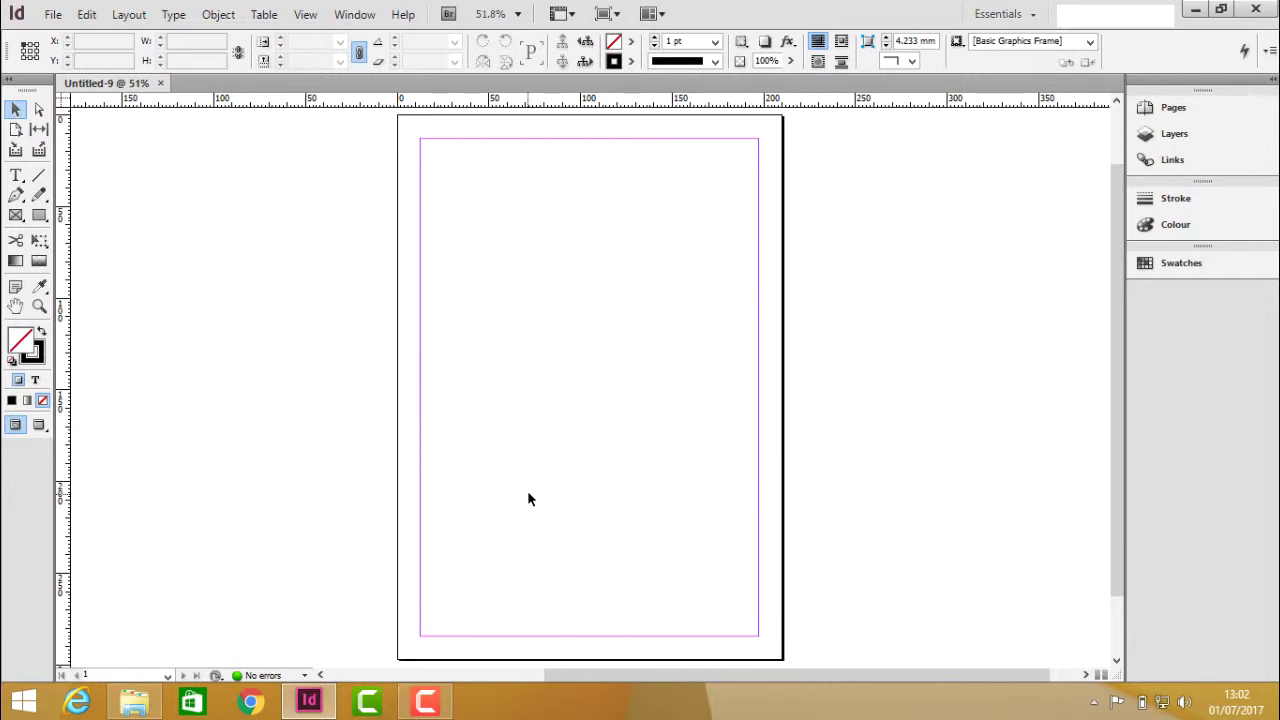
pyautogui.hotkey('ctrl', 'o')
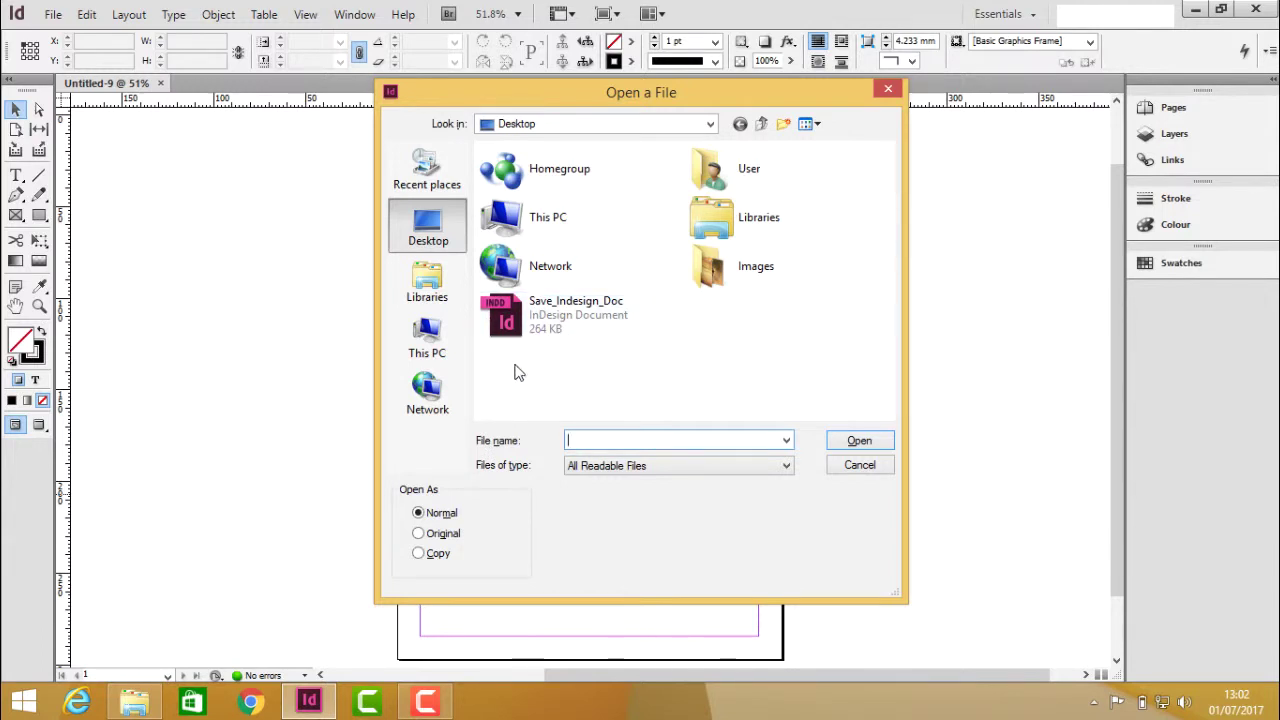
pyautogui.click(517, 330)
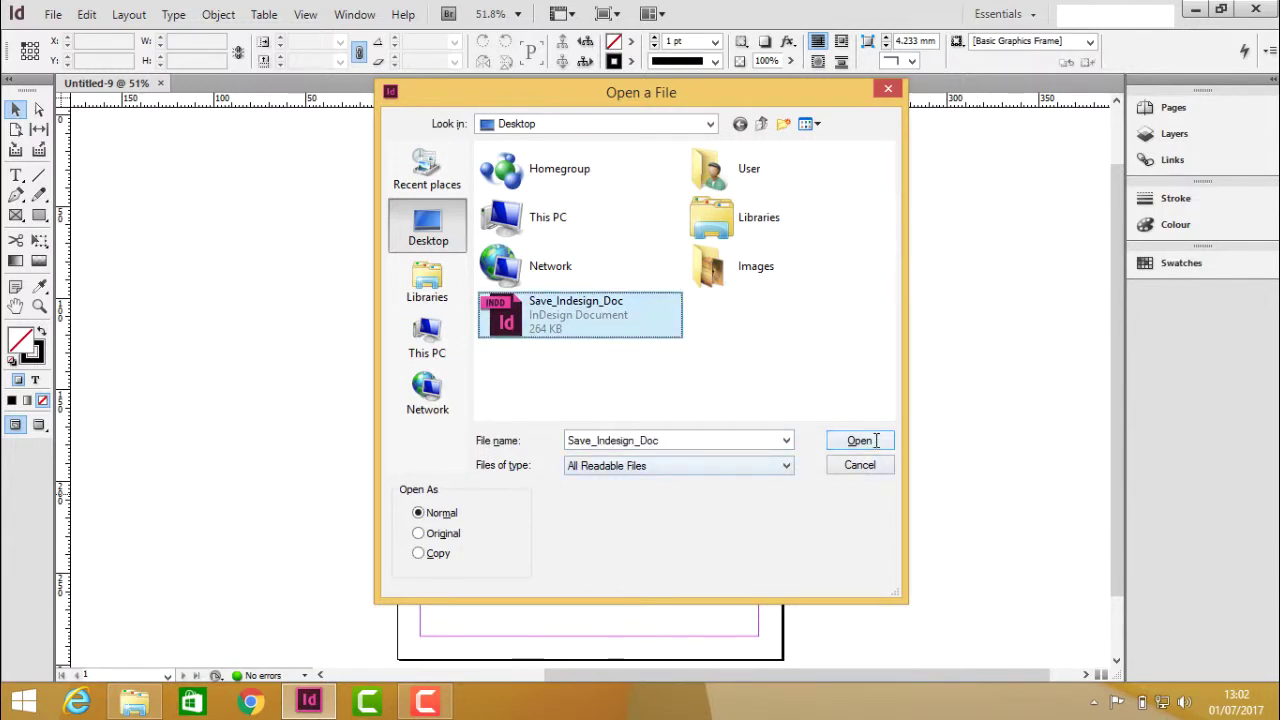
pyautogui.click(876, 440)
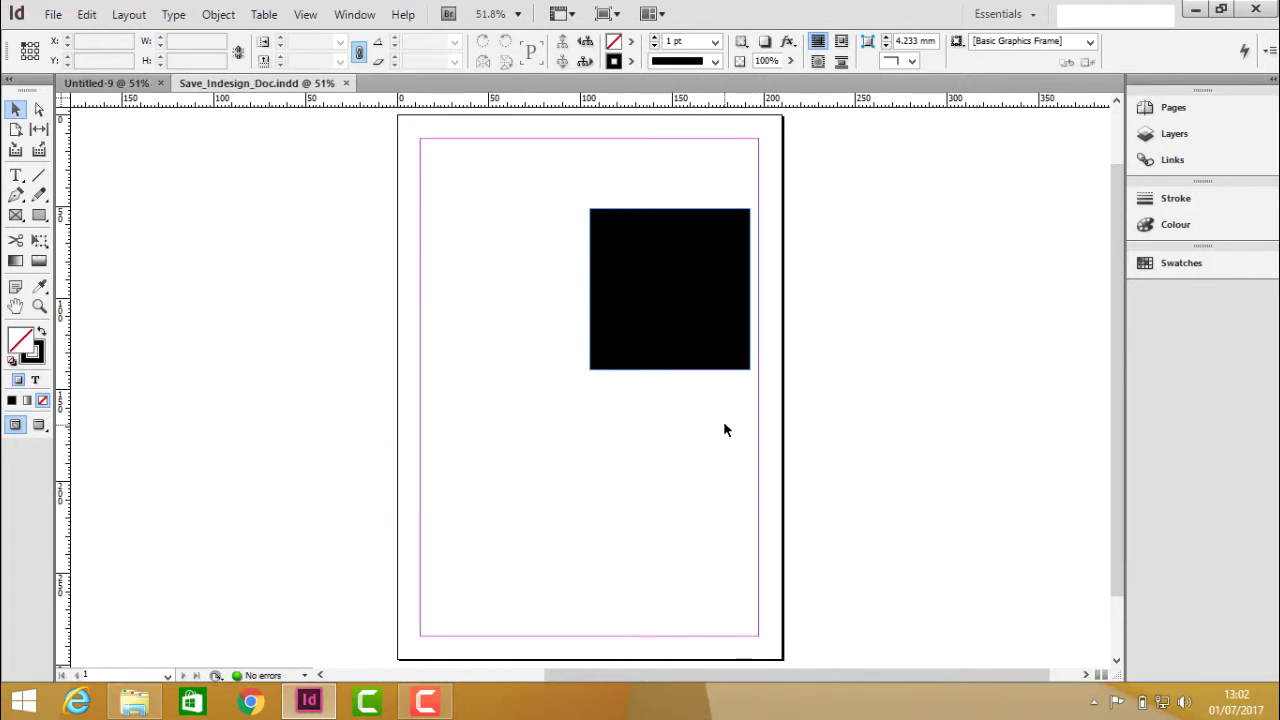
# In Untitled-9, draw a rectangle in the page's upper left with a cyan fill and no stroke.
pyautogui.click(135, 83)
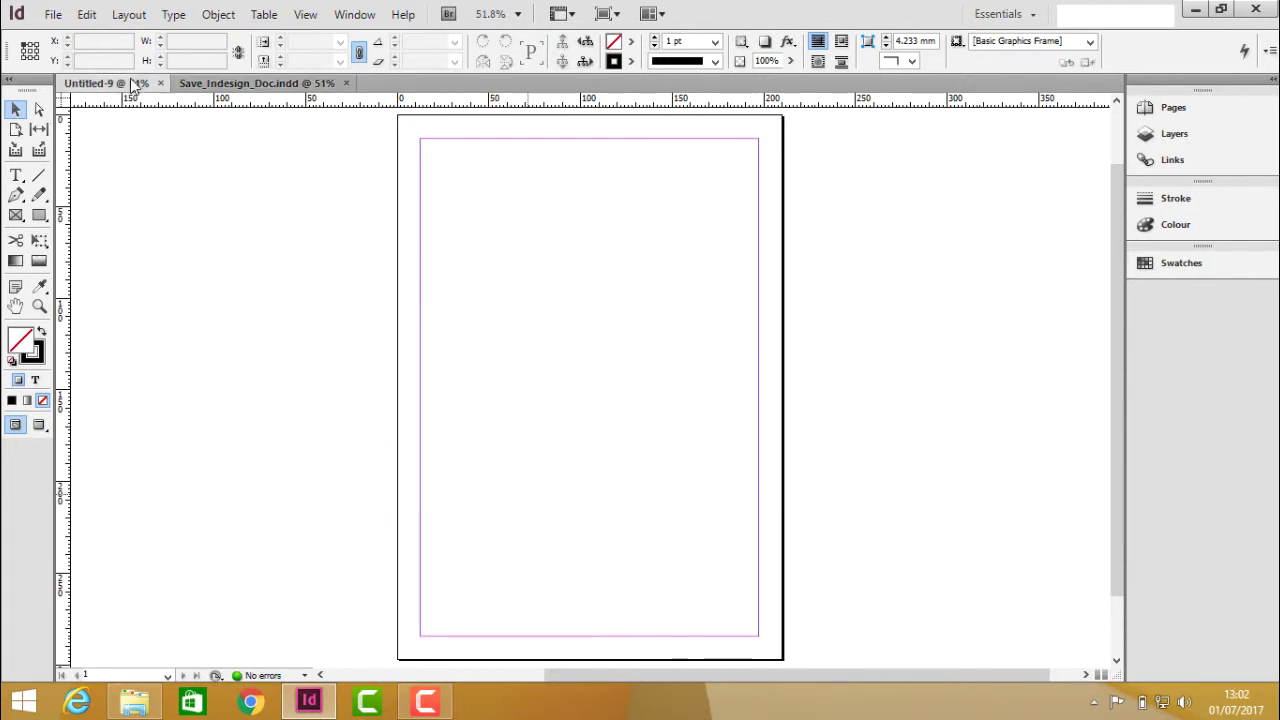
pyautogui.click(40, 216)
pyautogui.moveTo(450, 216); pyautogui.dragTo(607, 387)
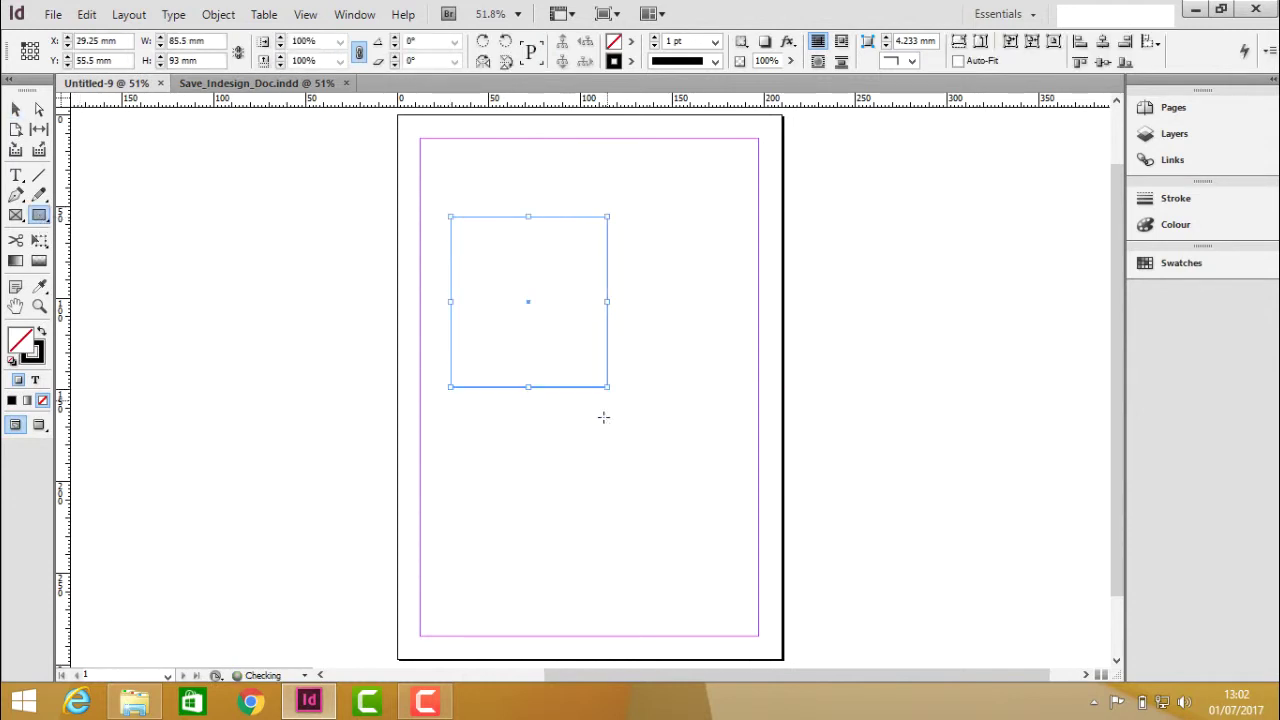
pyautogui.click(42, 332)
pyautogui.doubleClick(22, 341)
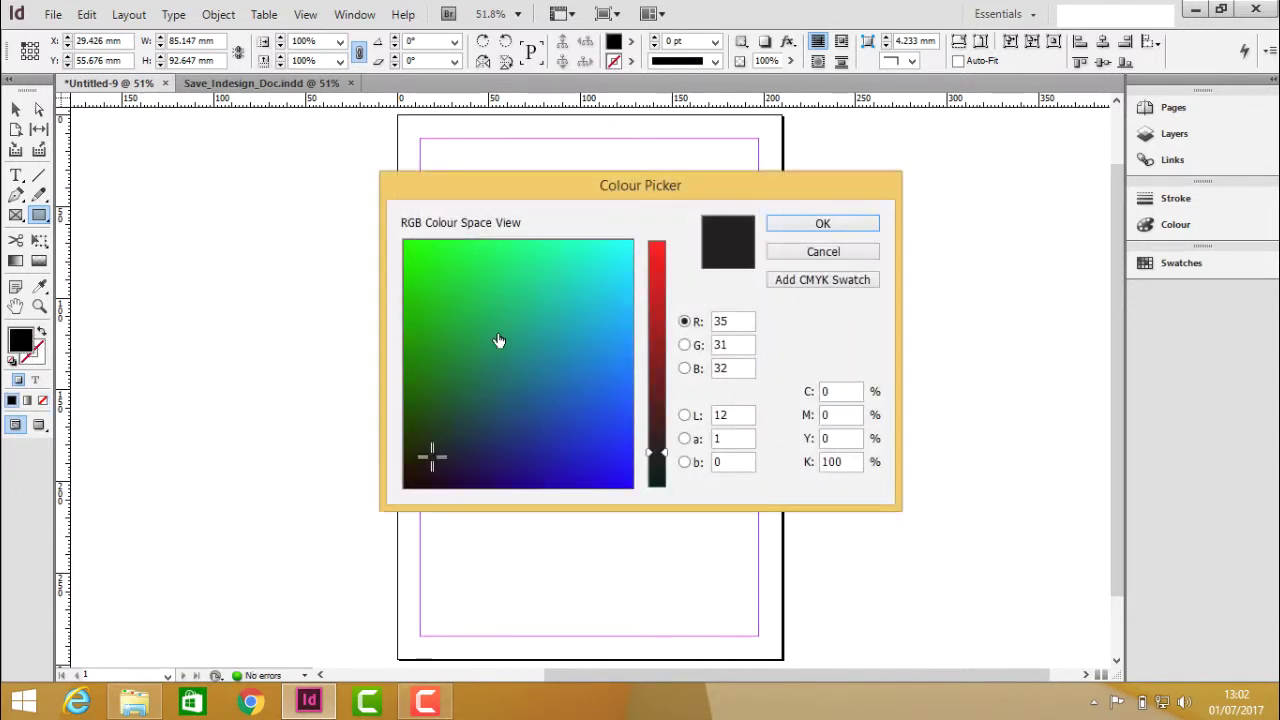
pyautogui.click(595, 283)
pyautogui.click(800, 228)
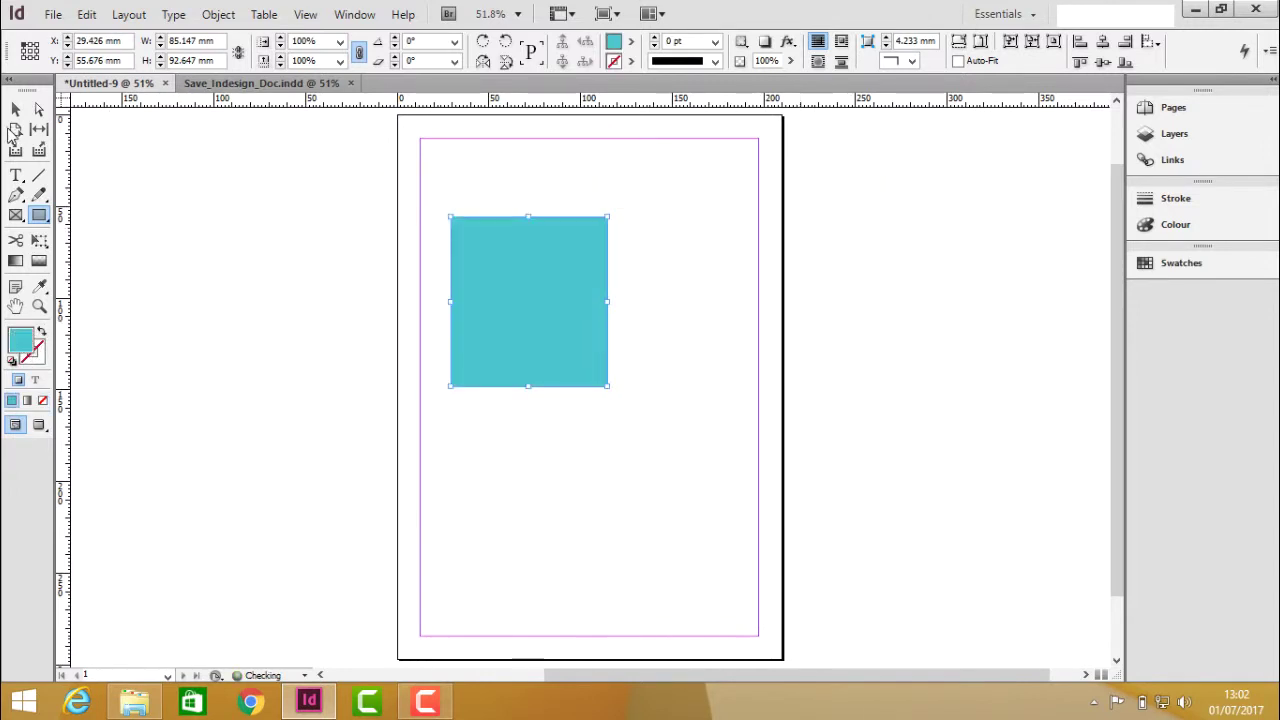
# Move the cyan rectangle toward the page centre and rotate it 49° into a diamond.
pyautogui.click(16, 110)
pyautogui.moveTo(561, 314); pyautogui.dragTo(597, 374)
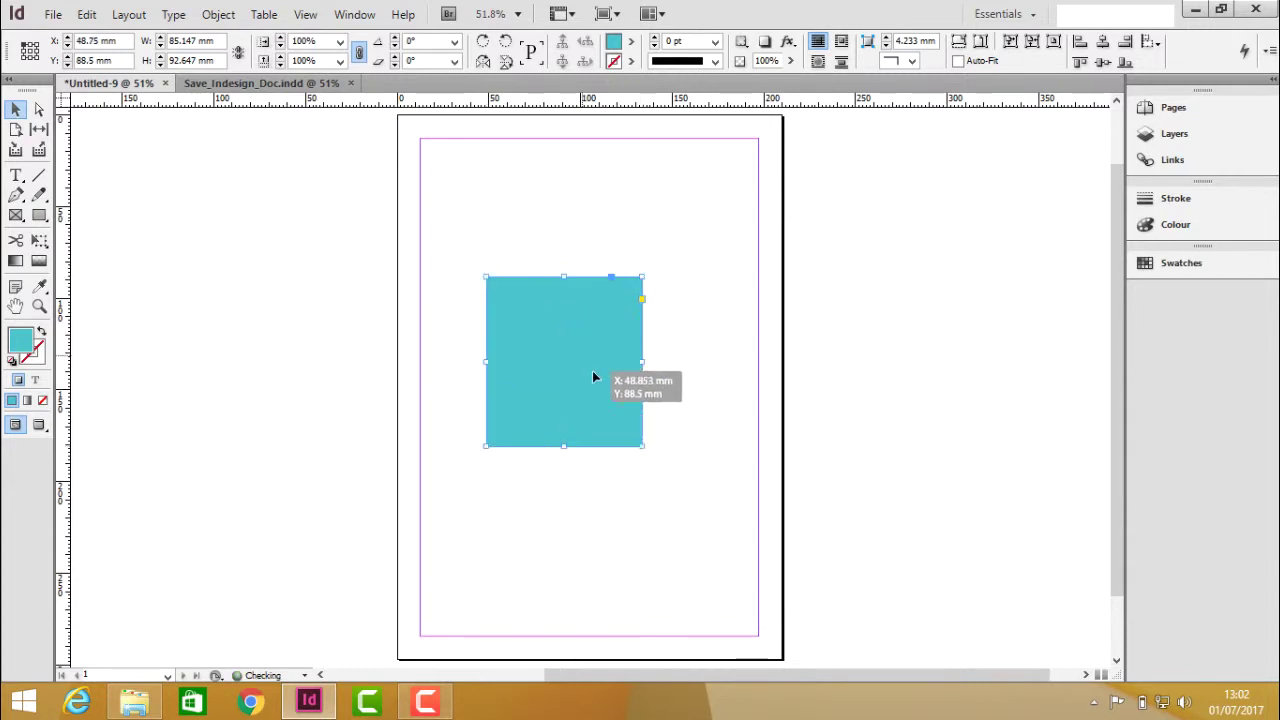
pyautogui.moveTo(643, 451); pyautogui.dragTo(674, 358)
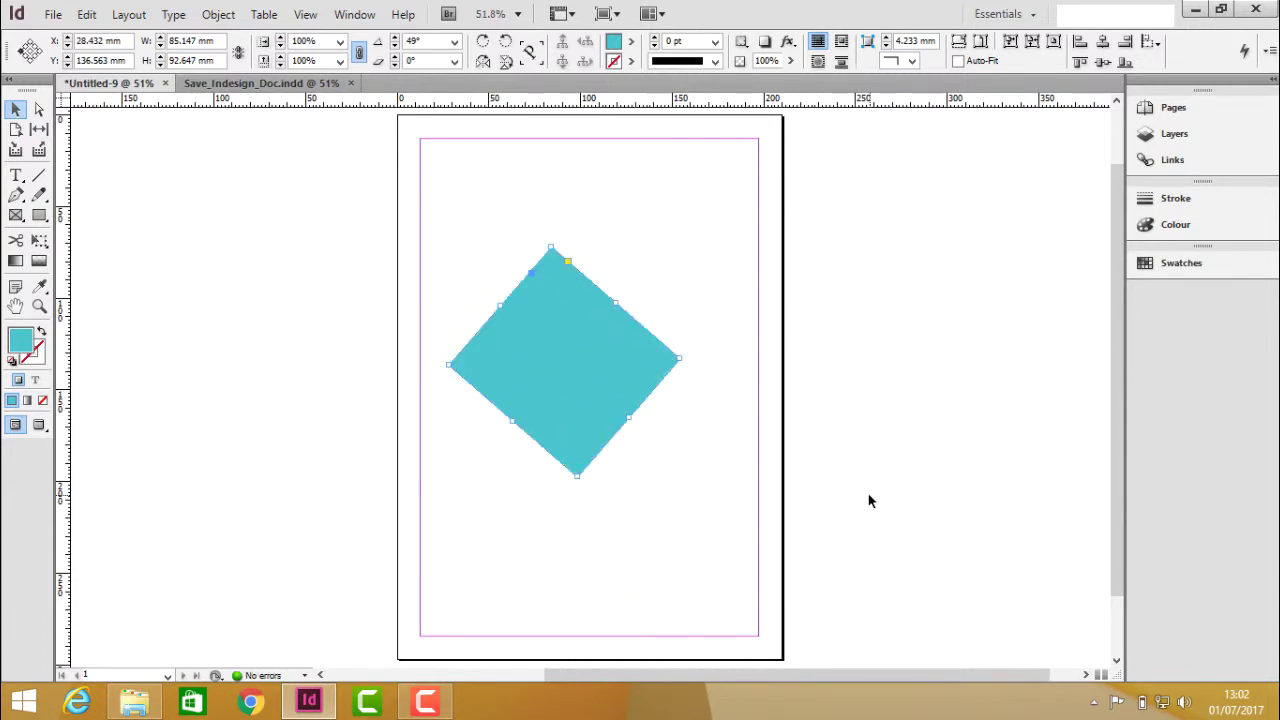
pyautogui.hotkey('ctrl', 'z')
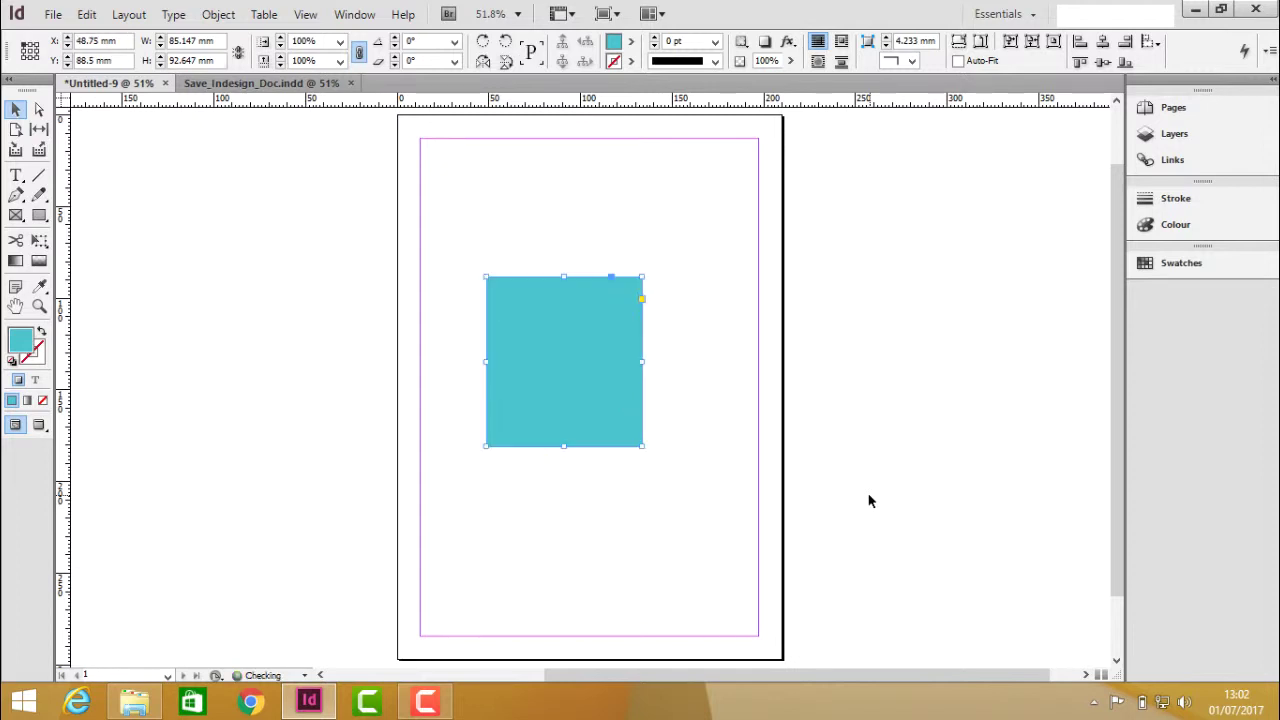
pyautogui.hotkey('ctrl', 'z')
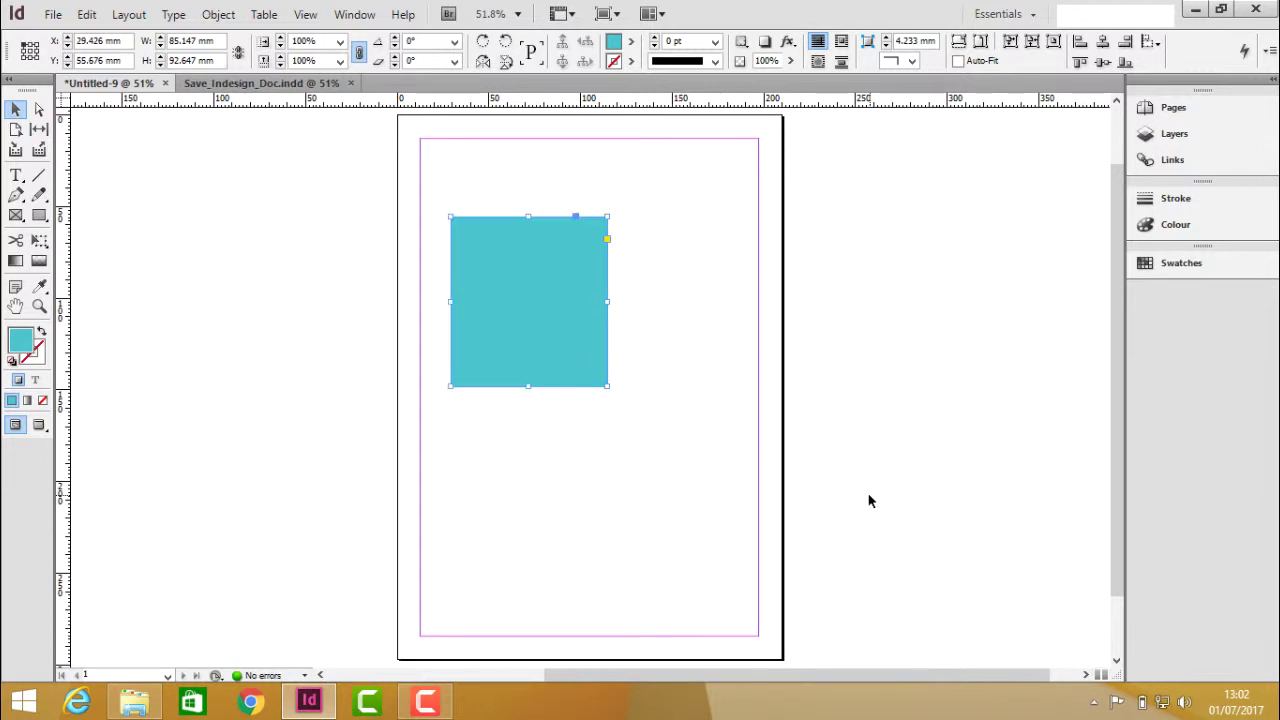
pyautogui.hotkey('ctrl', 'z')
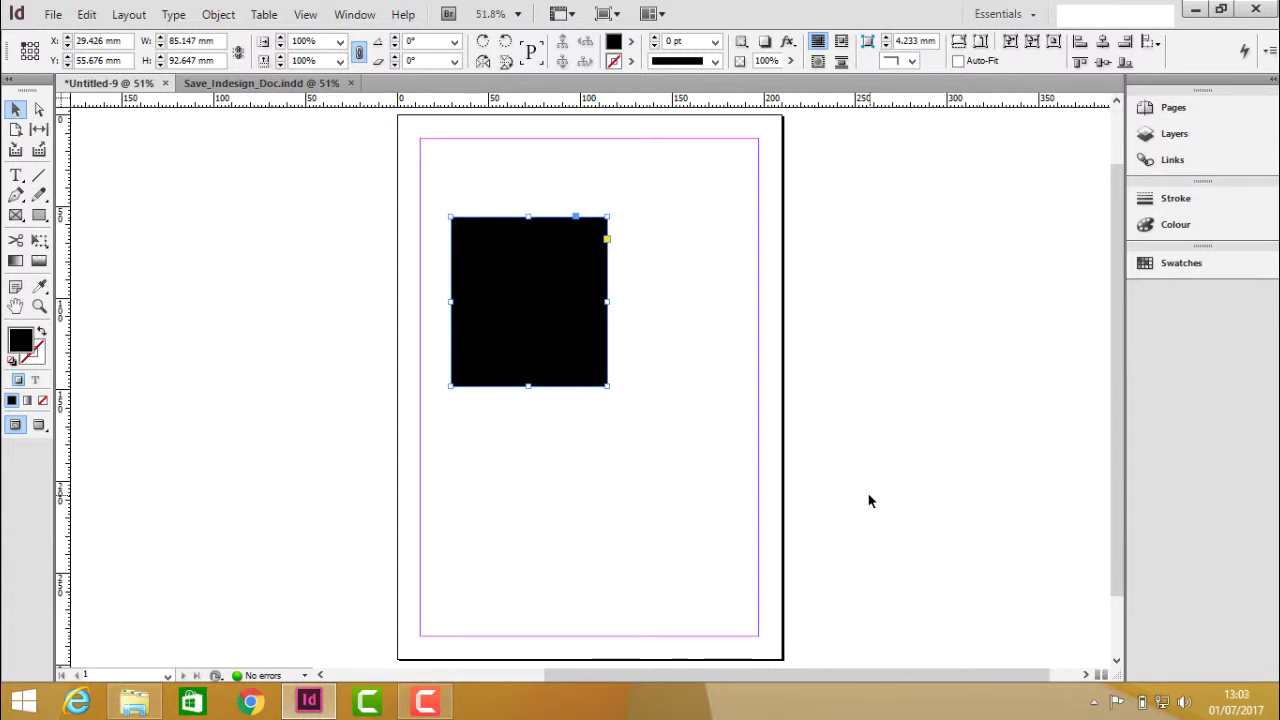
pyautogui.hotkey('ctrl', 'shift', 'z')
pyautogui.hotkey('ctrl', 'shift', 'z')
pyautogui.hotkey('ctrl', 'shift', 'z')
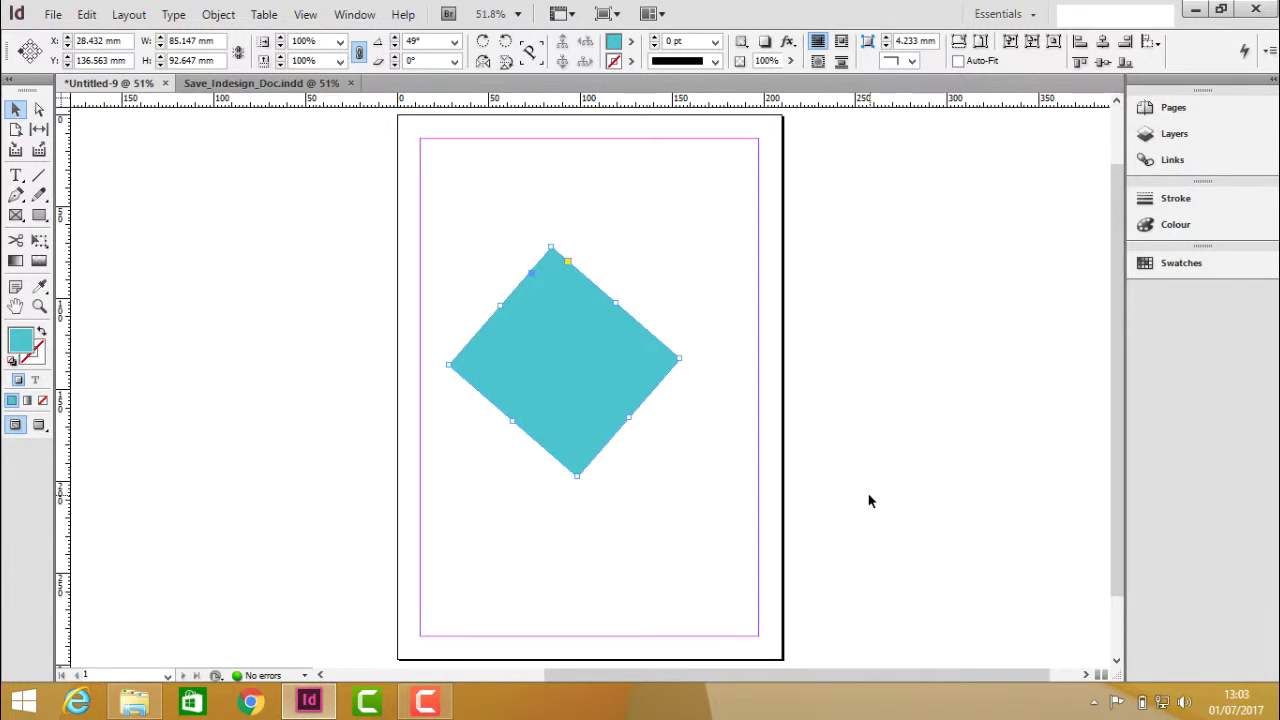
# Save the diamond document to the Desktop as Indesign_saving.indd, then return to Save_Indesign_Doc.
pyautogui.hotkey('ctrl', 's')
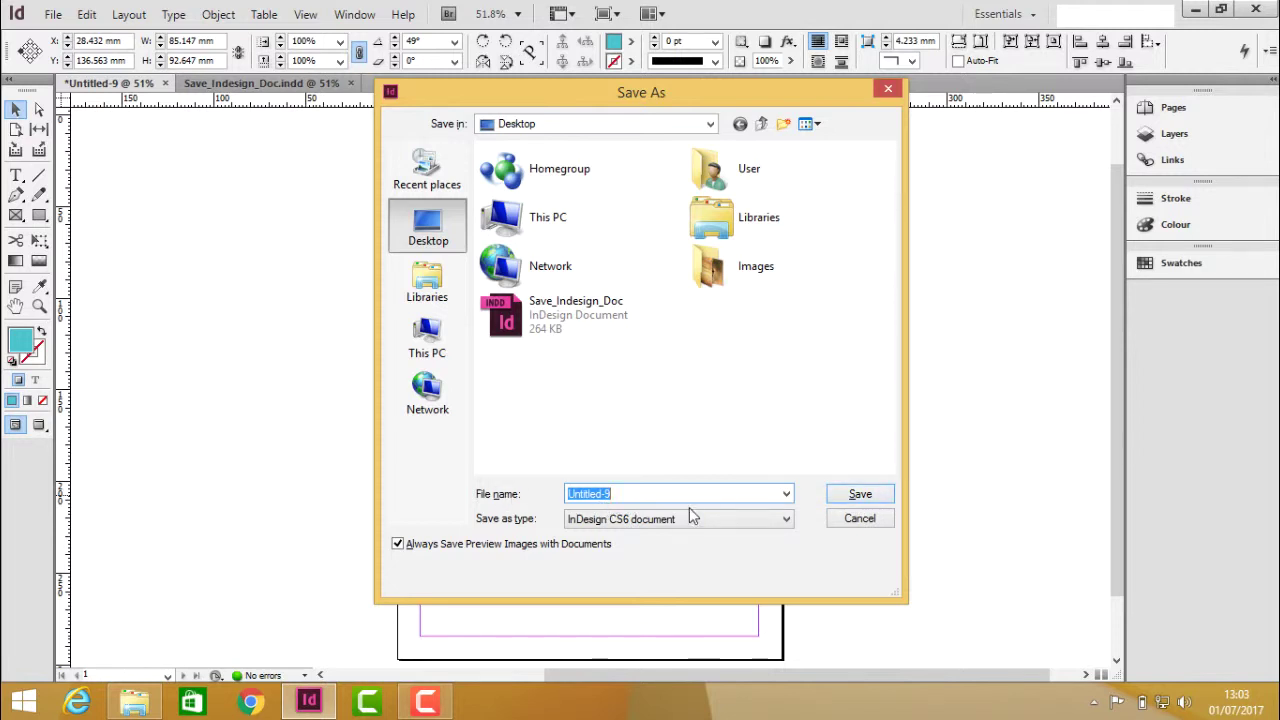
pyautogui.write('Indesign_saving')
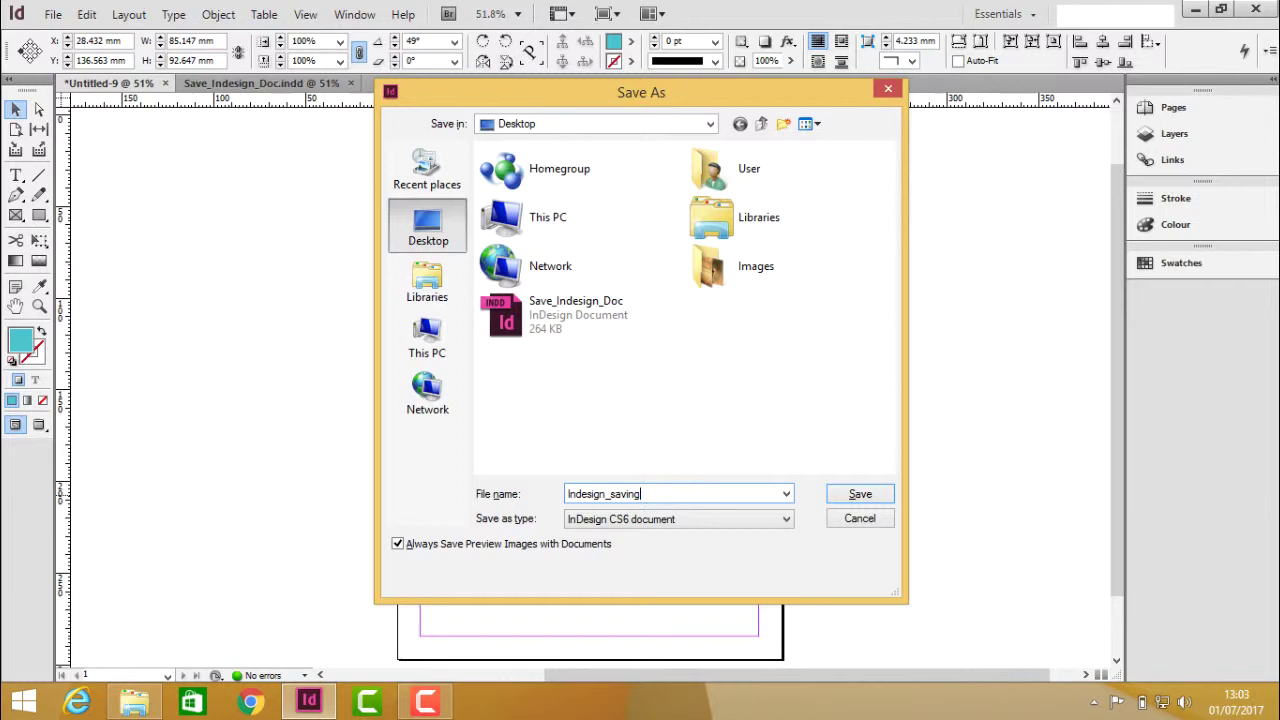
pyautogui.press('Return')
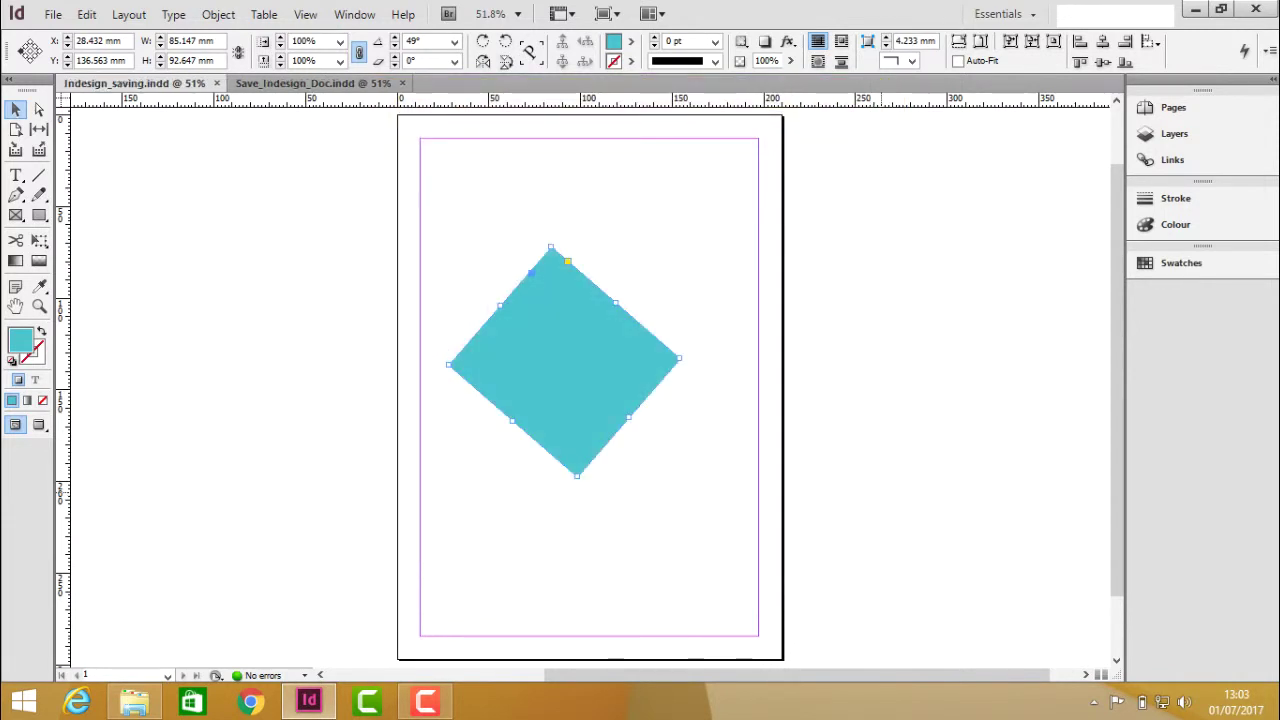
pyautogui.click(312, 83)
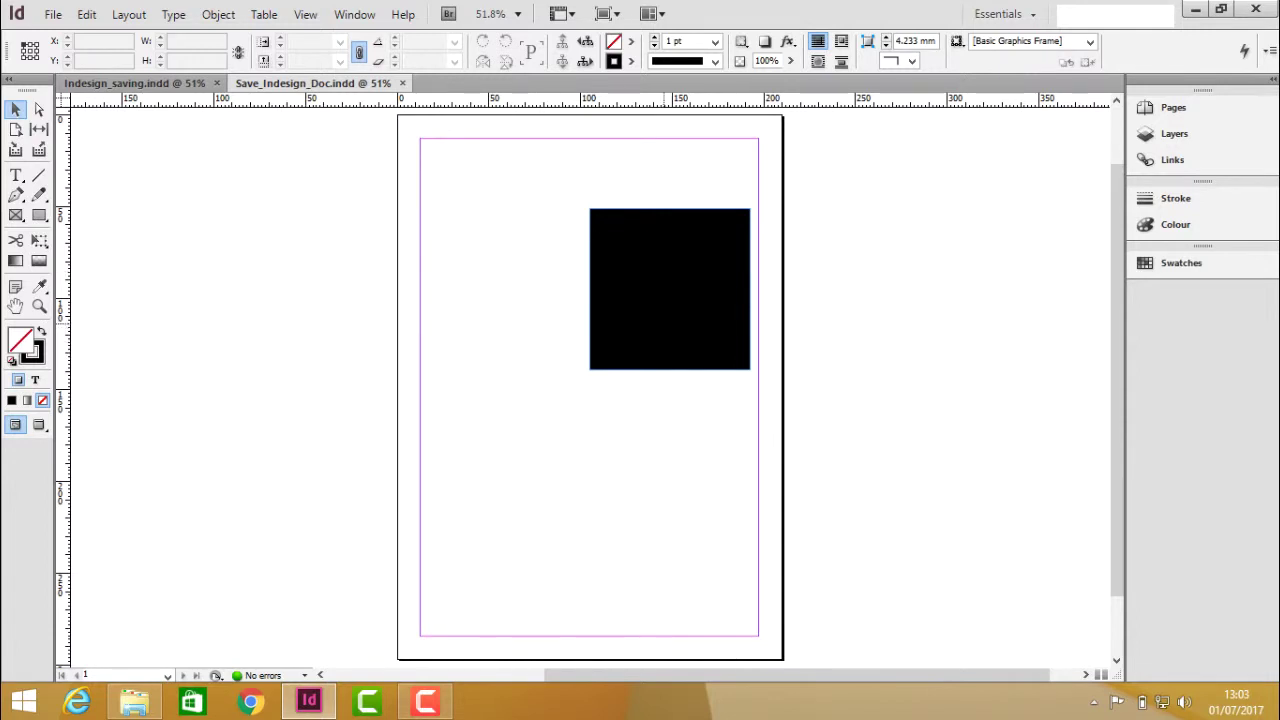
# Drag the black square down toward the page centre and save it as Save_Indesign_Doc_1.indd.
pyautogui.moveTo(670, 289); pyautogui.dragTo(580, 401)
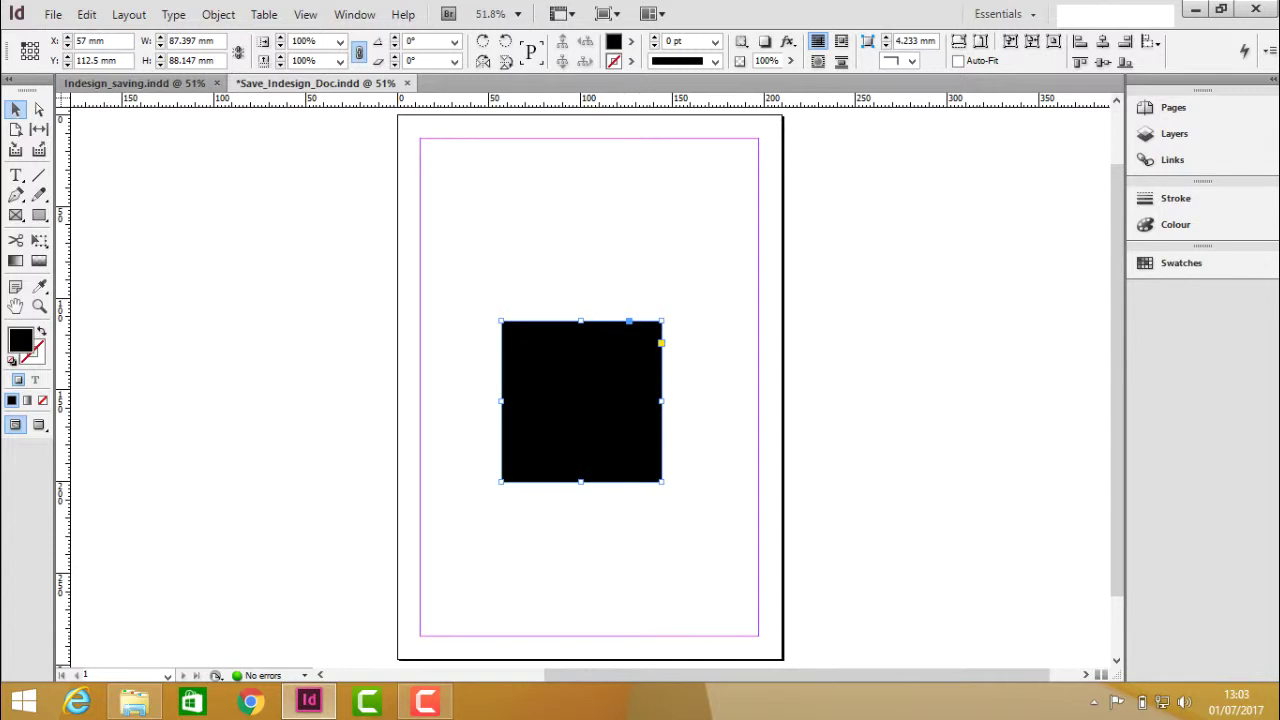
pyautogui.hotkey('ctrl', 'shift', 's')
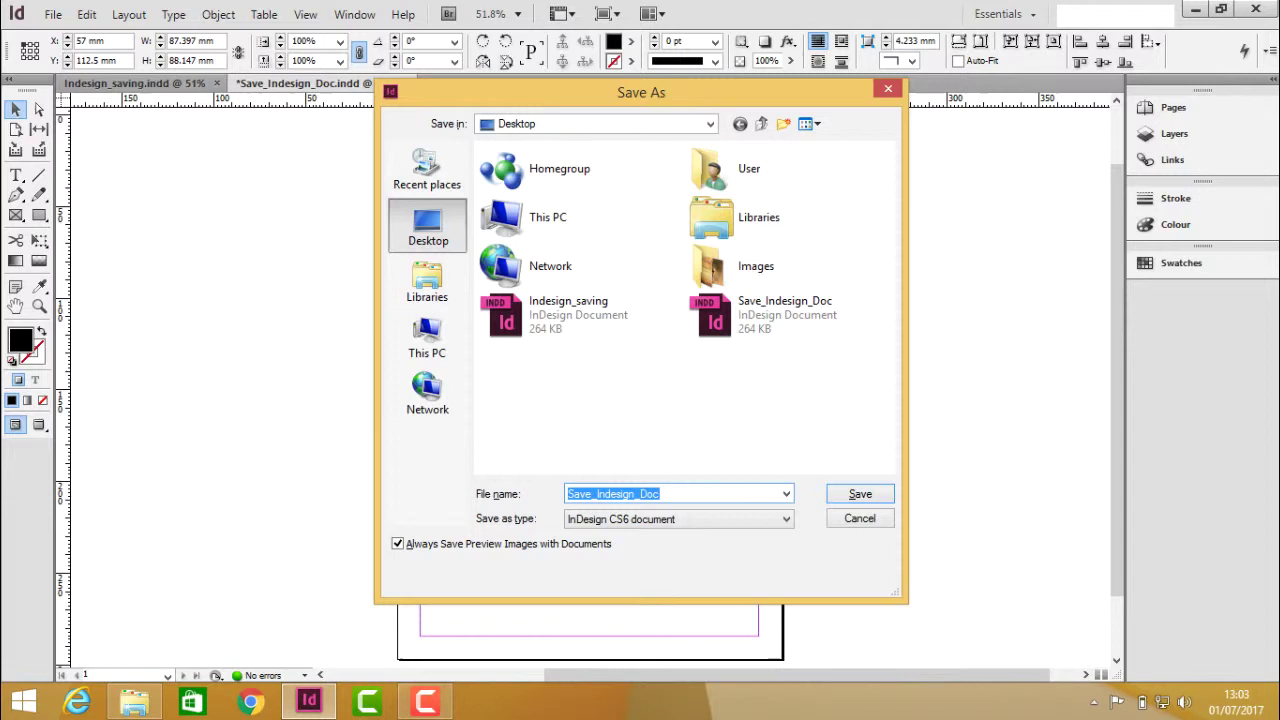
pyautogui.click(660, 494)
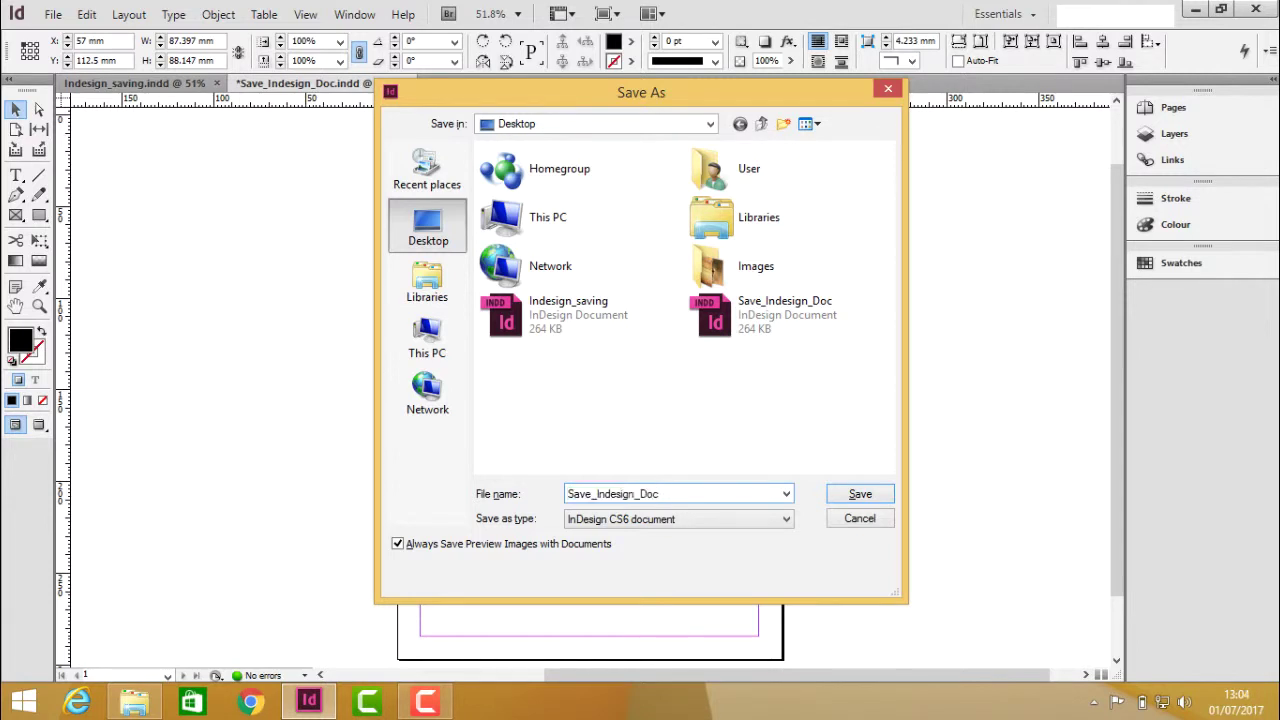
pyautogui.write('_1')
pyautogui.press('Return')
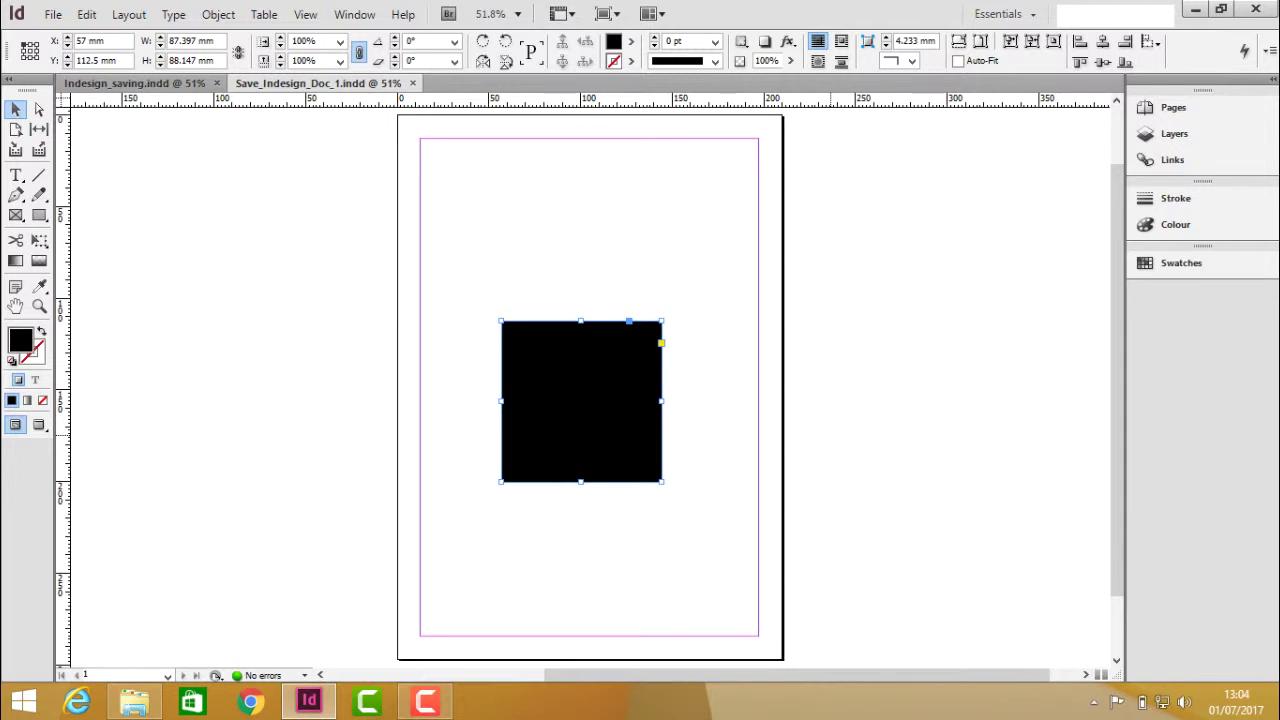
# In Indesign_saving, move the cyan diamond up to the top-left margin.
pyautogui.hotkey('ctrl', 'Tab')
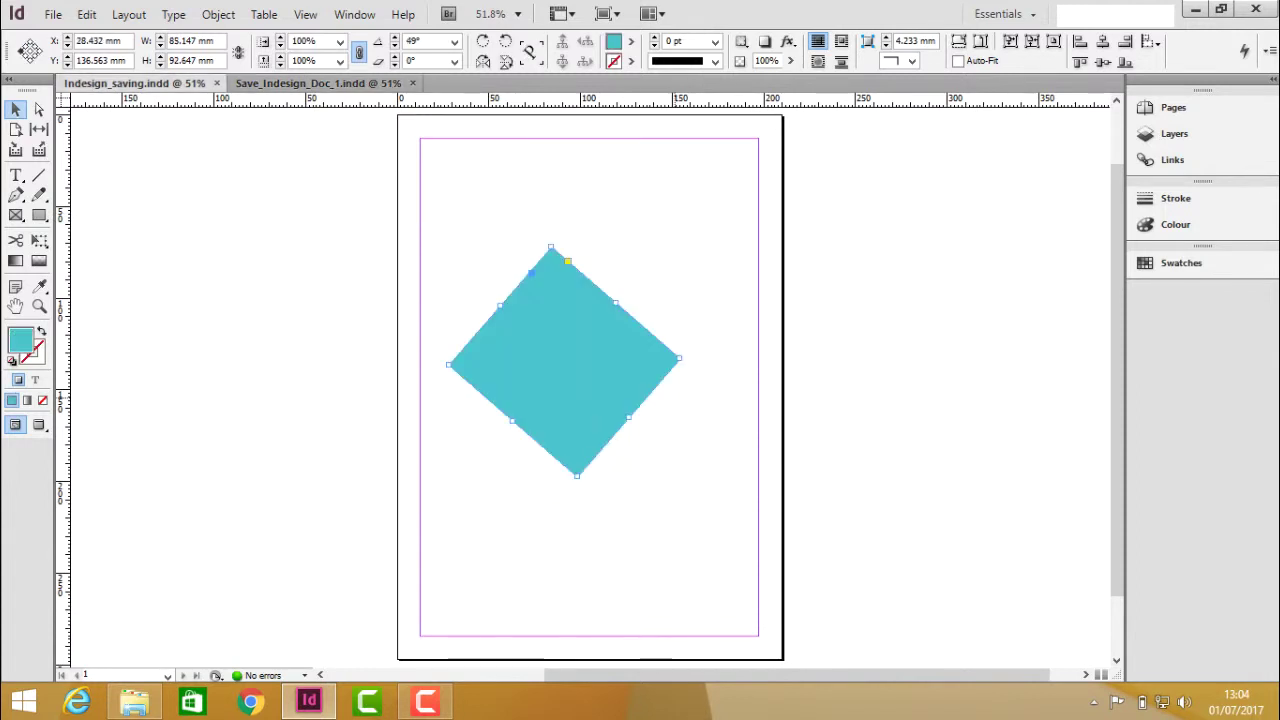
pyautogui.moveTo(565, 360); pyautogui.dragTo(541, 252)
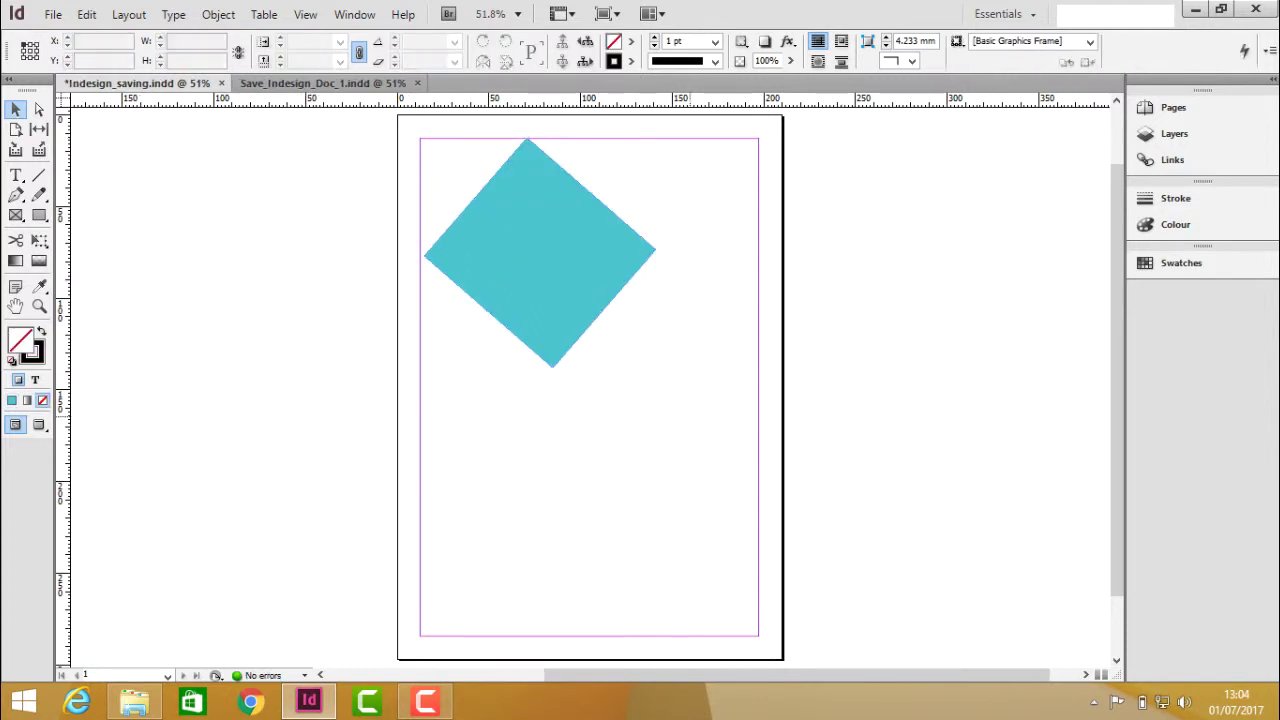
pyautogui.hotkey('ctrl', 'z')
pyautogui.moveTo(580, 383); pyautogui.dragTo(528, 263)
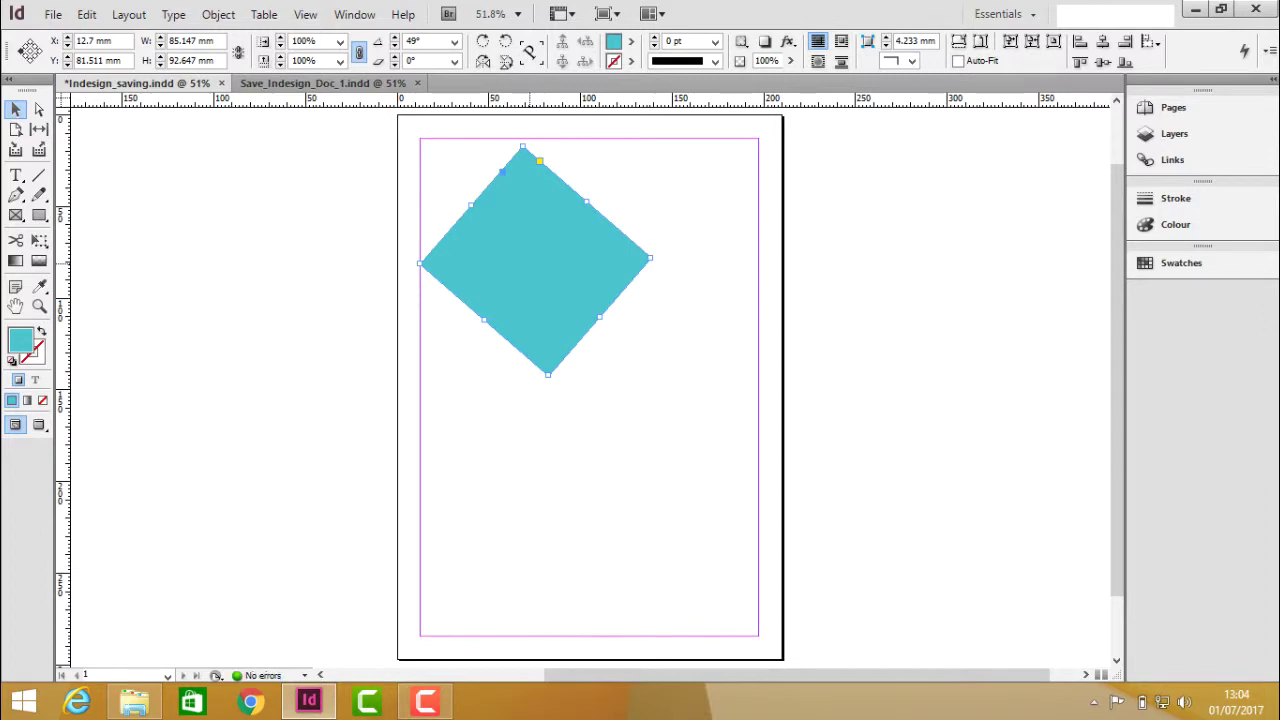
# Place the lion-01 photo from Images into the diamond, shift and shrink it to show the face.
pyautogui.hotkey('ctrl', 'd')
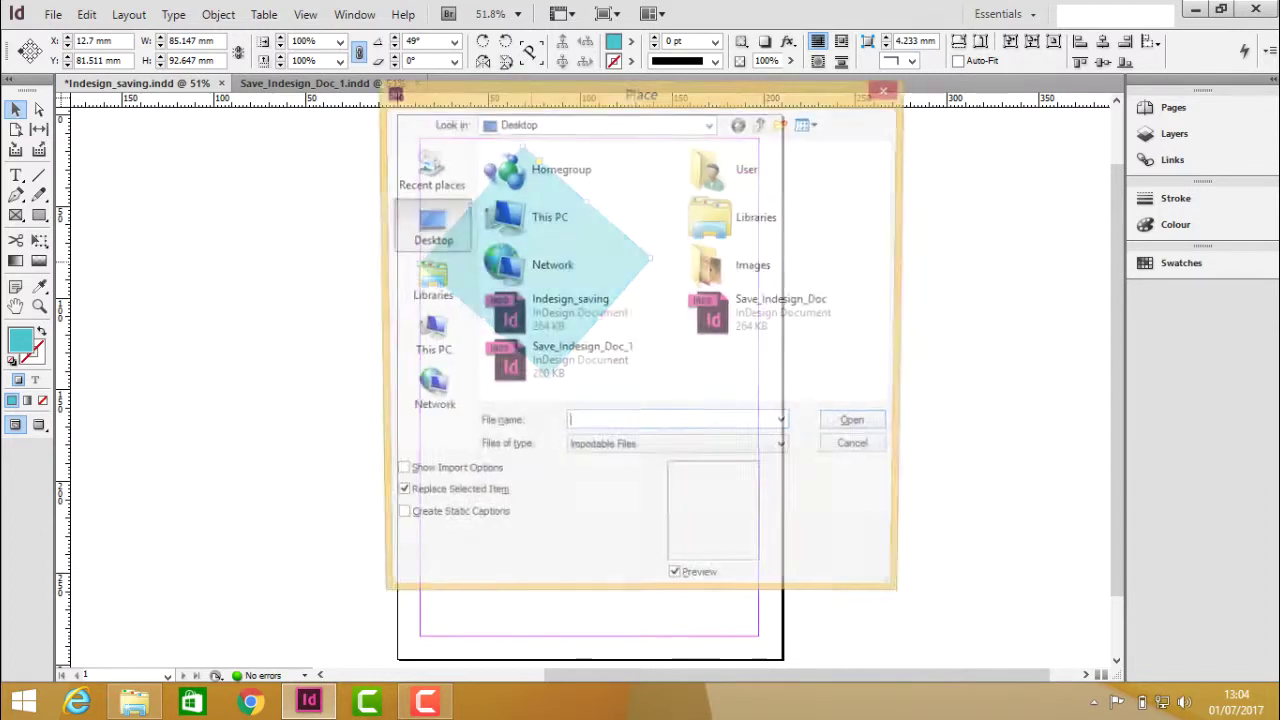
pyautogui.doubleClick(740, 266)
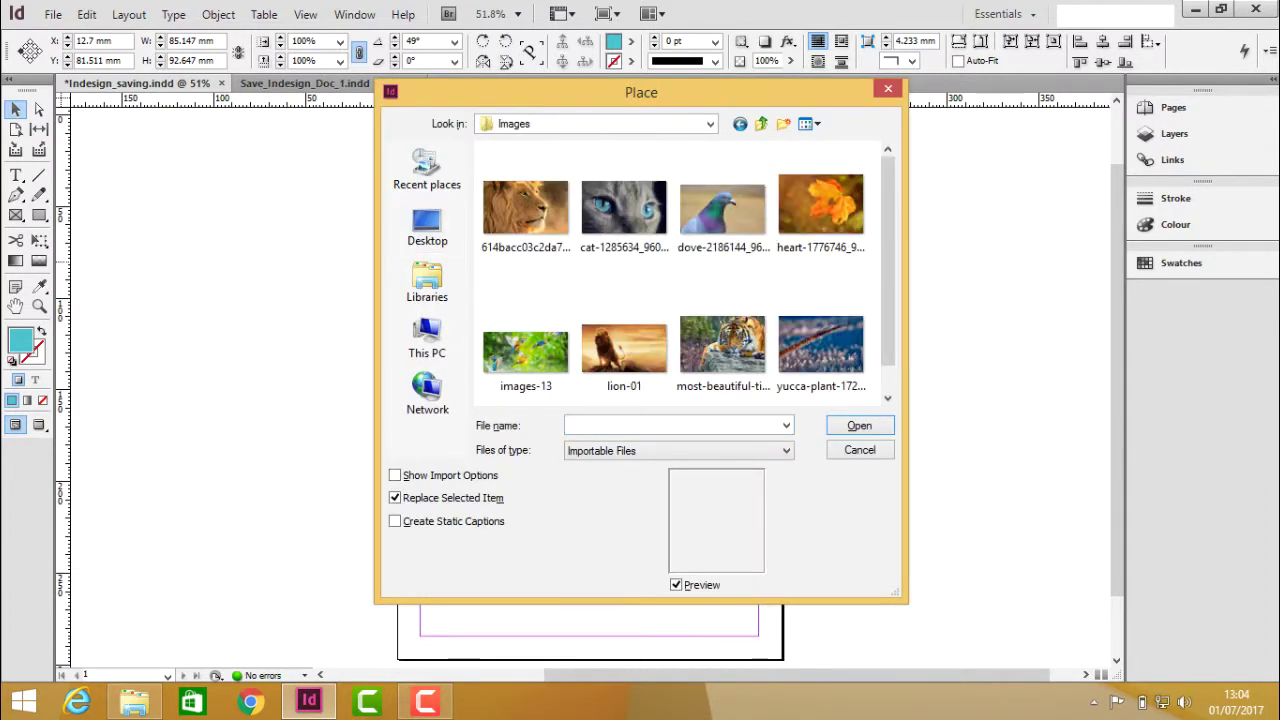
pyautogui.doubleClick(526, 205)
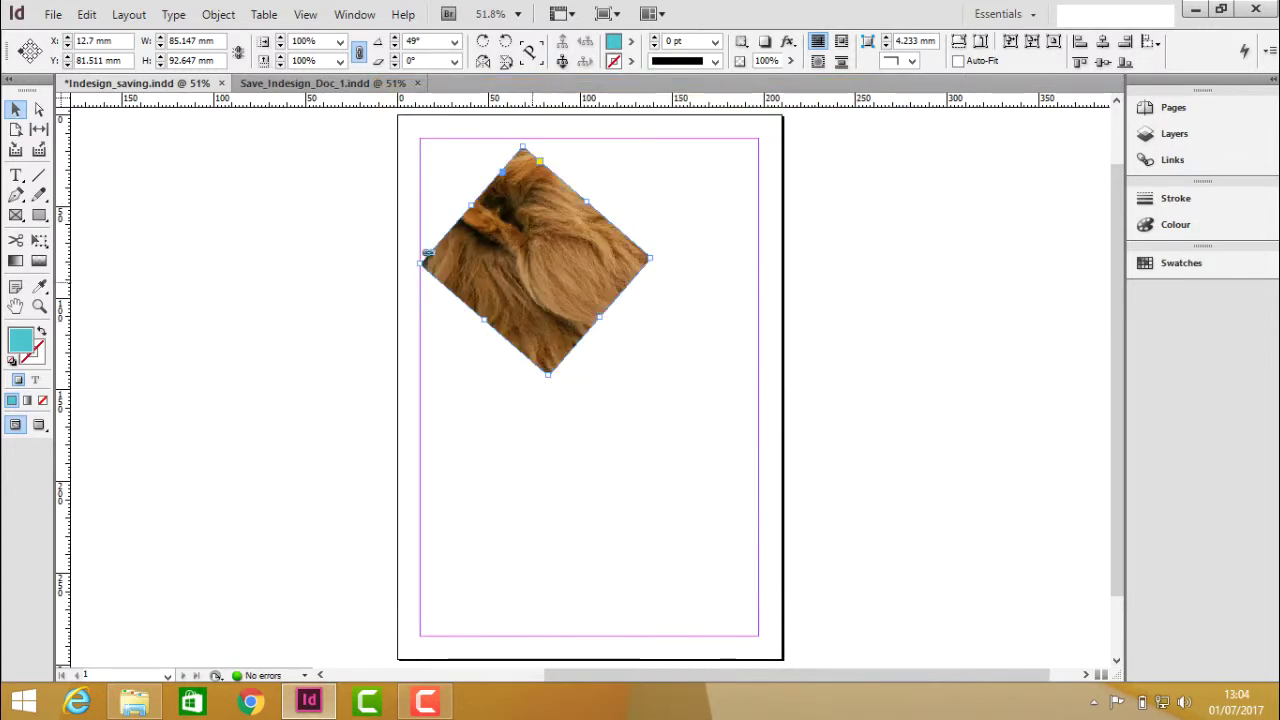
pyautogui.doubleClick(427, 254)
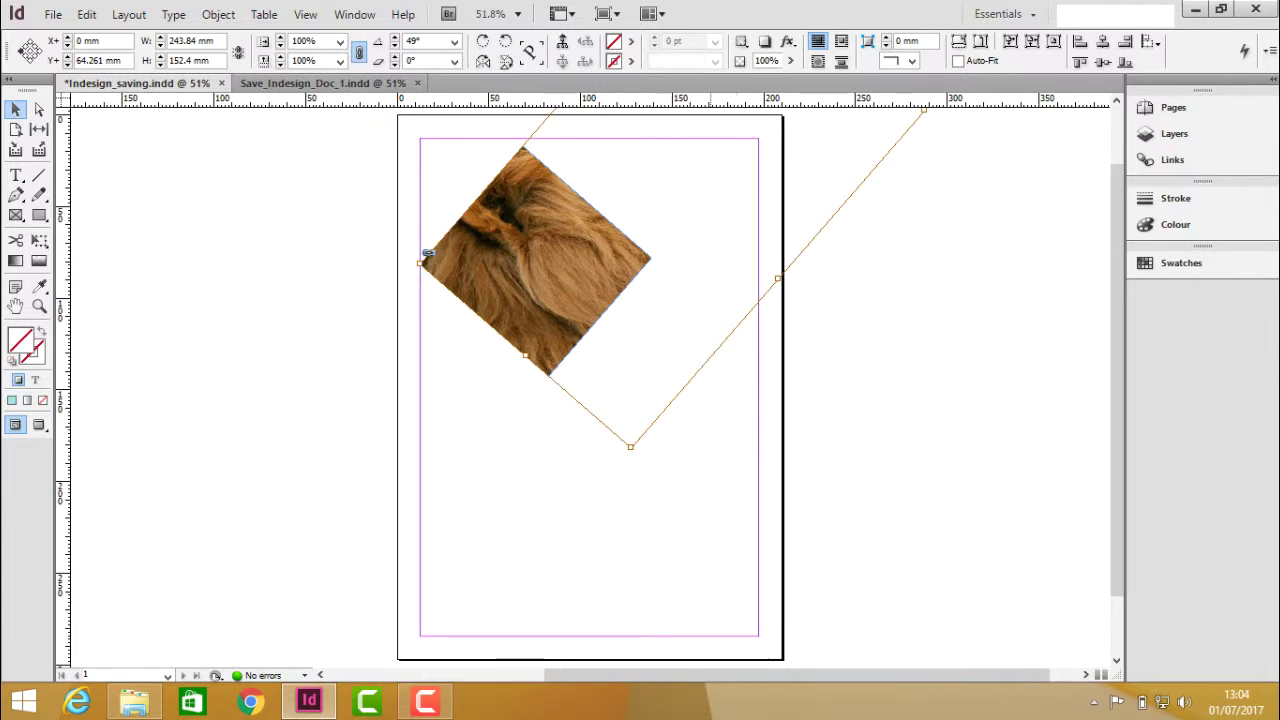
pyautogui.moveTo(560, 250); pyautogui.dragTo(419, 364)
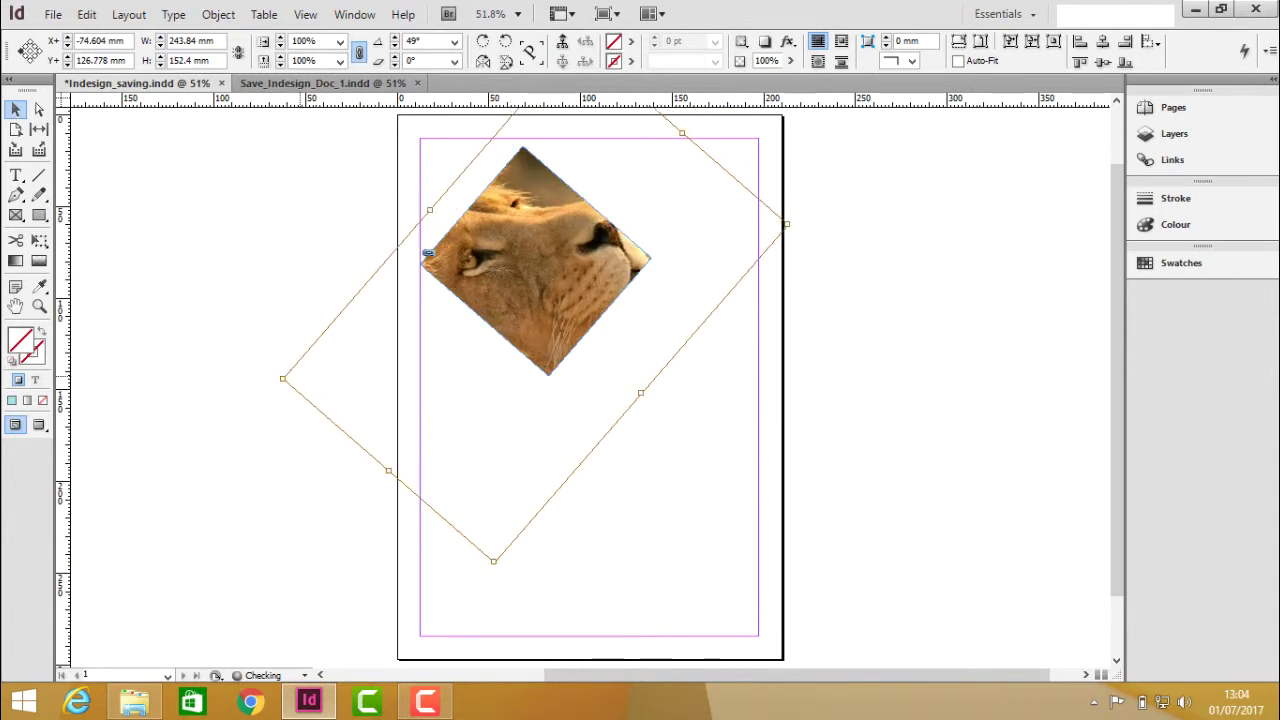
pyautogui.moveTo(280, 378); pyautogui.dragTo(371, 297)
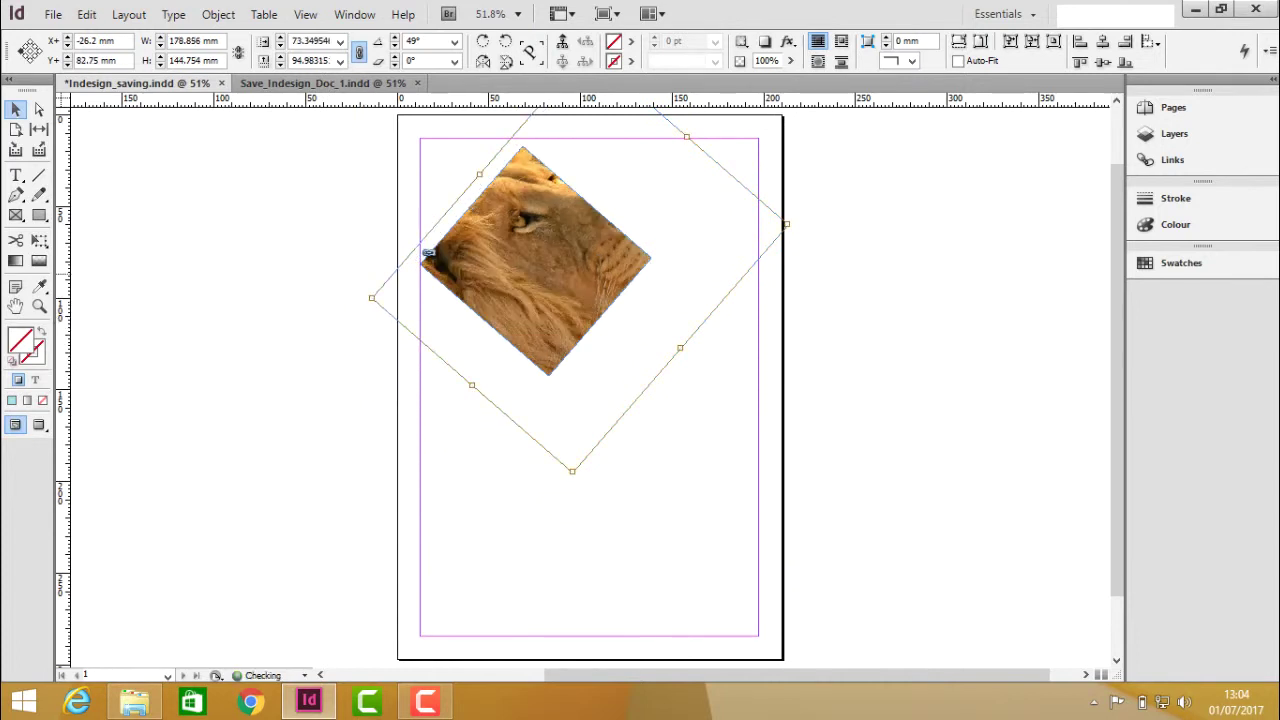
pyautogui.moveTo(786, 224); pyautogui.dragTo(735, 229)
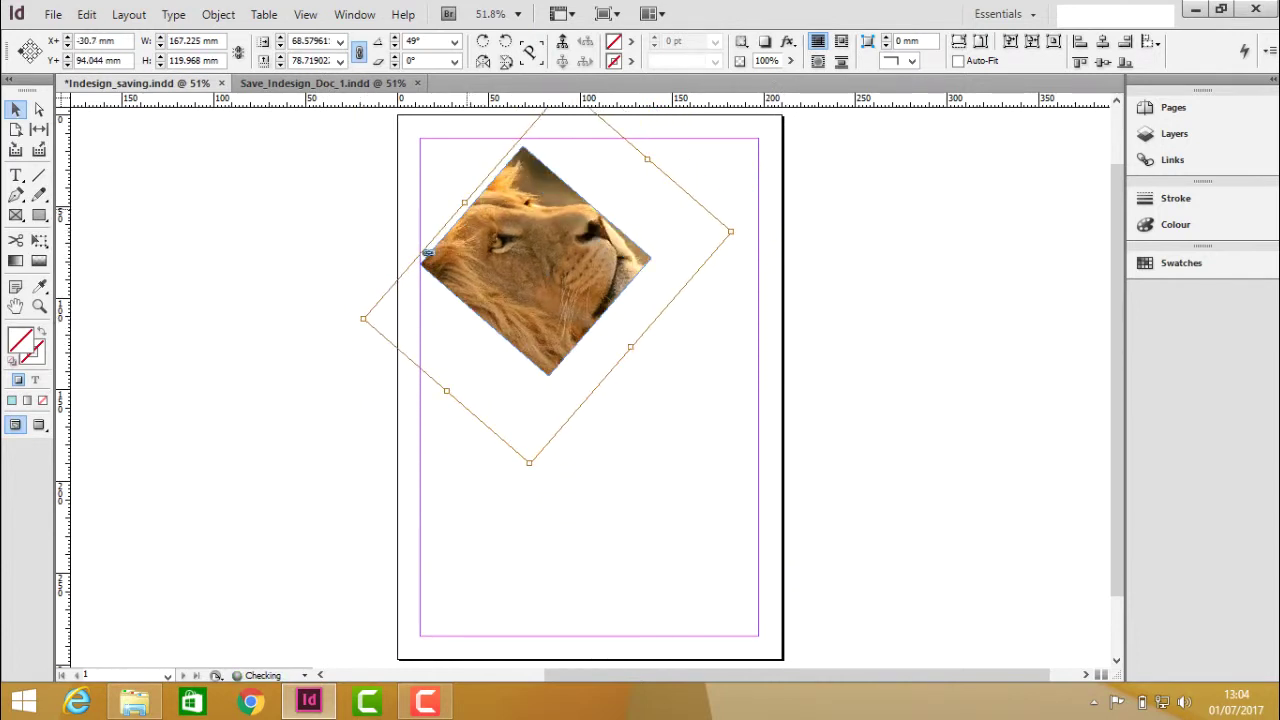
pyautogui.moveTo(367, 318); pyautogui.dragTo(363, 318)
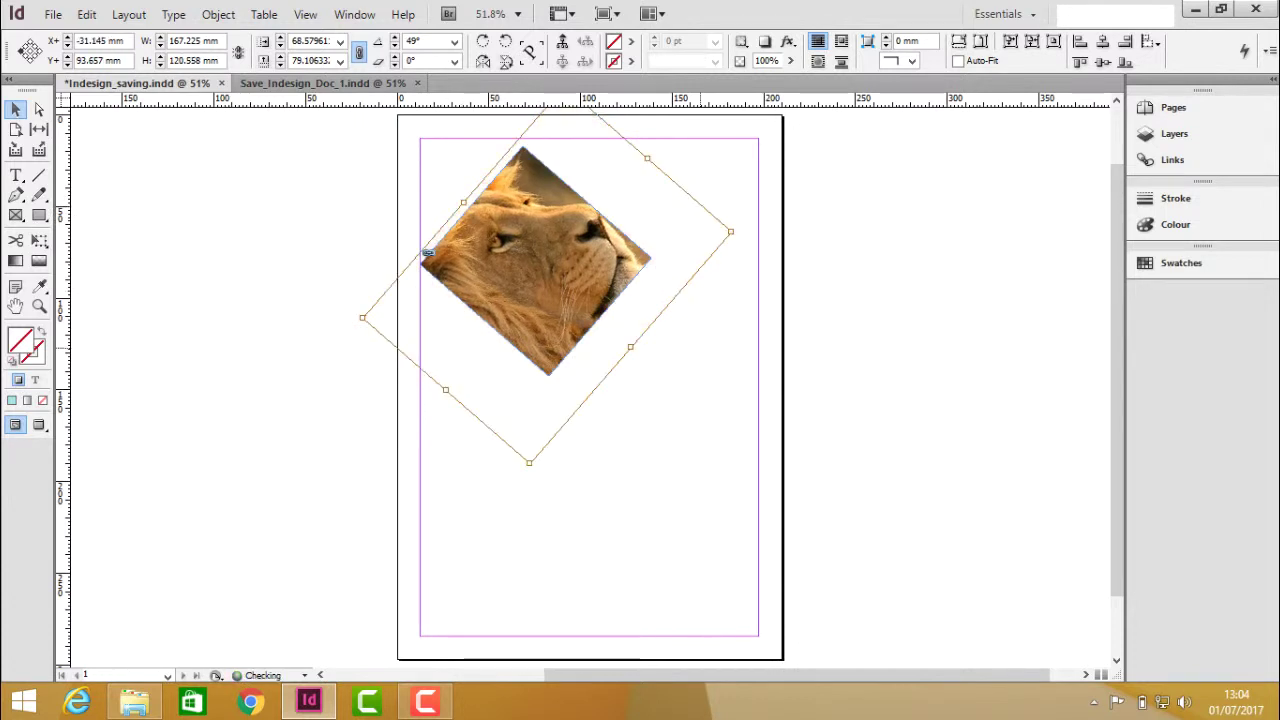
pyautogui.hotkey('ctrl', 'shift', 'a')
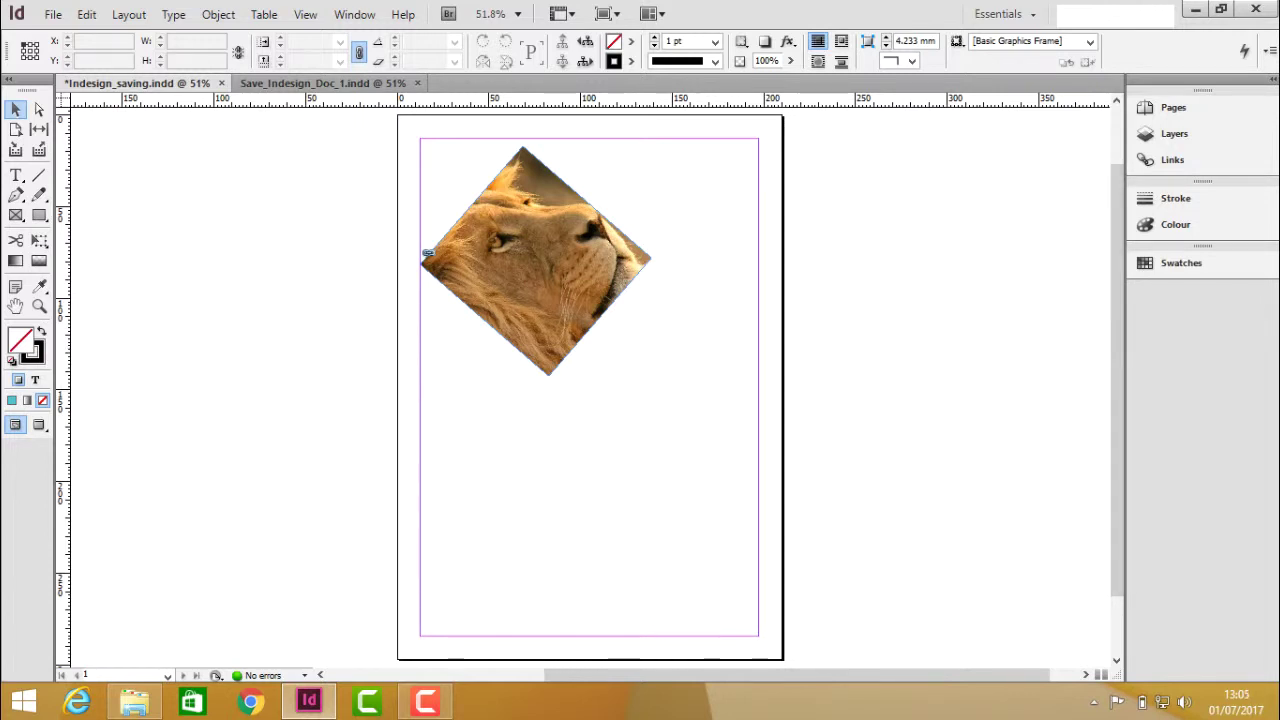
# Draw three empty rectangle frames, two on the page below the diamond and one on the pasteboard.
pyautogui.press('m')
pyautogui.moveTo(482, 418); pyautogui.dragTo(548, 498)
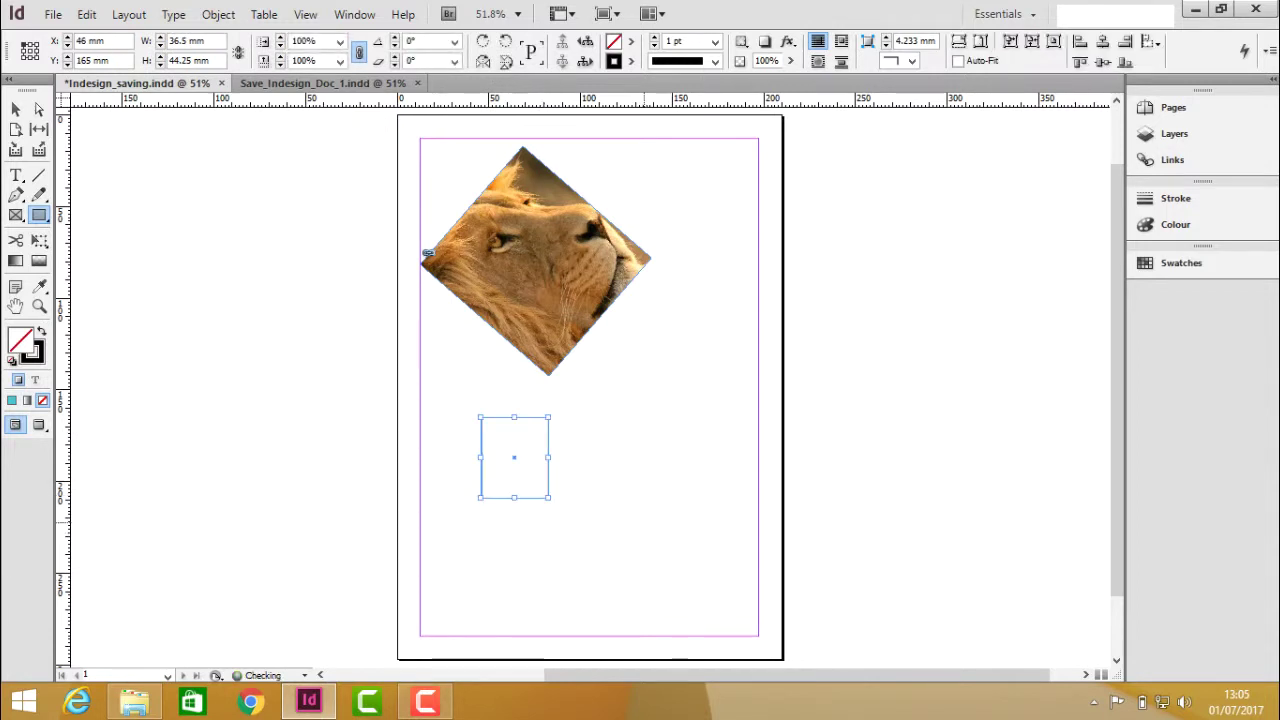
pyautogui.moveTo(650, 507); pyautogui.dragTo(714, 562)
pyautogui.moveTo(908, 419); pyautogui.dragTo(976, 492)
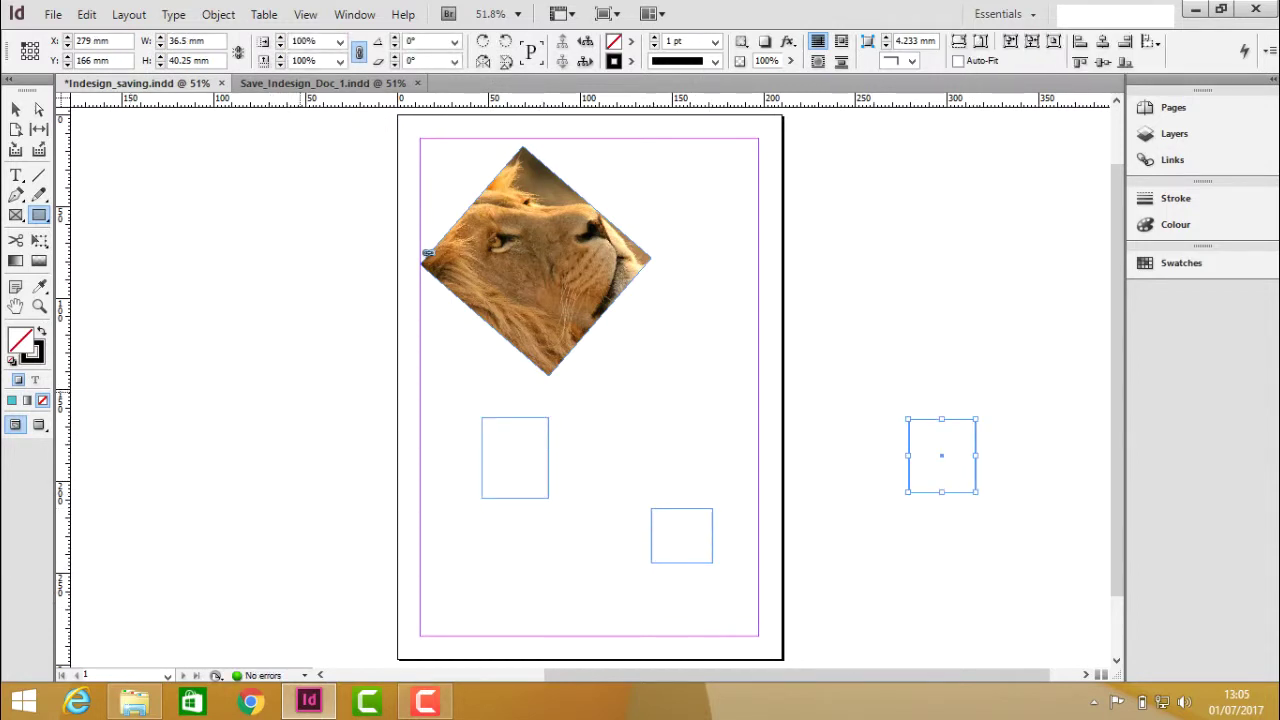
pyautogui.hotkey('ctrl', 'a')
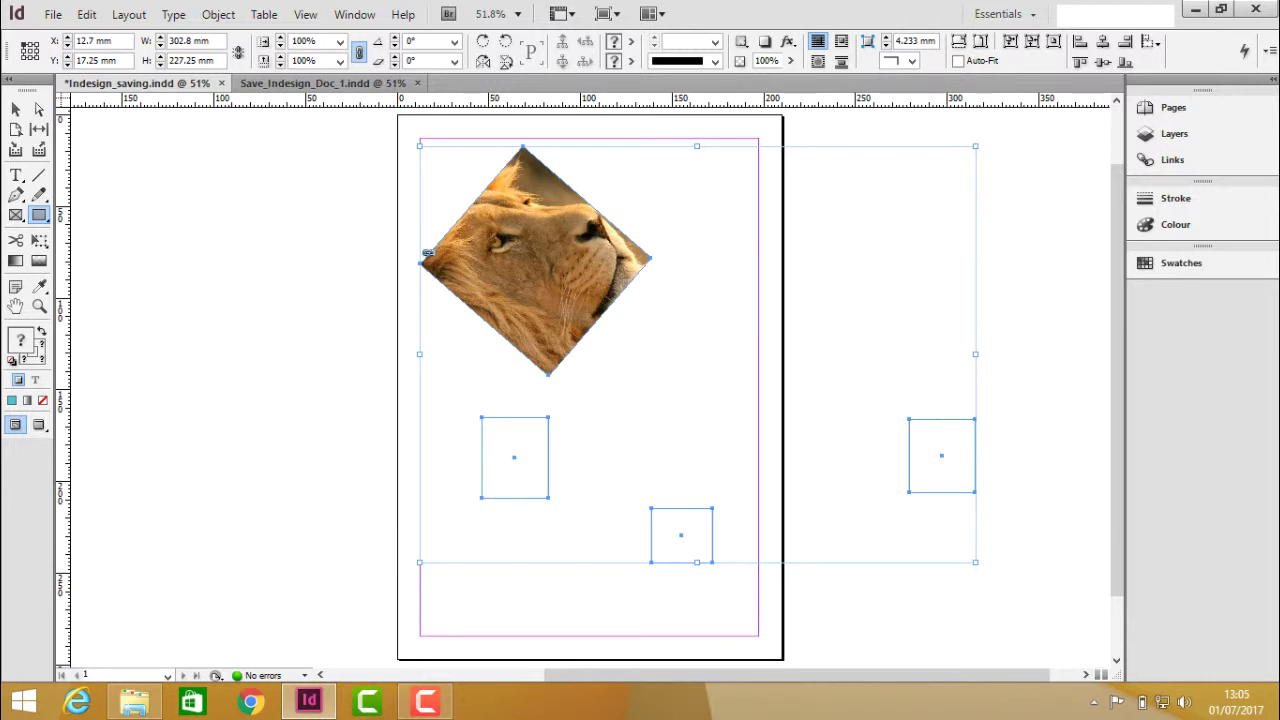
pyautogui.press('v')
pyautogui.hotkey('ctrl', 'shift', 'a')
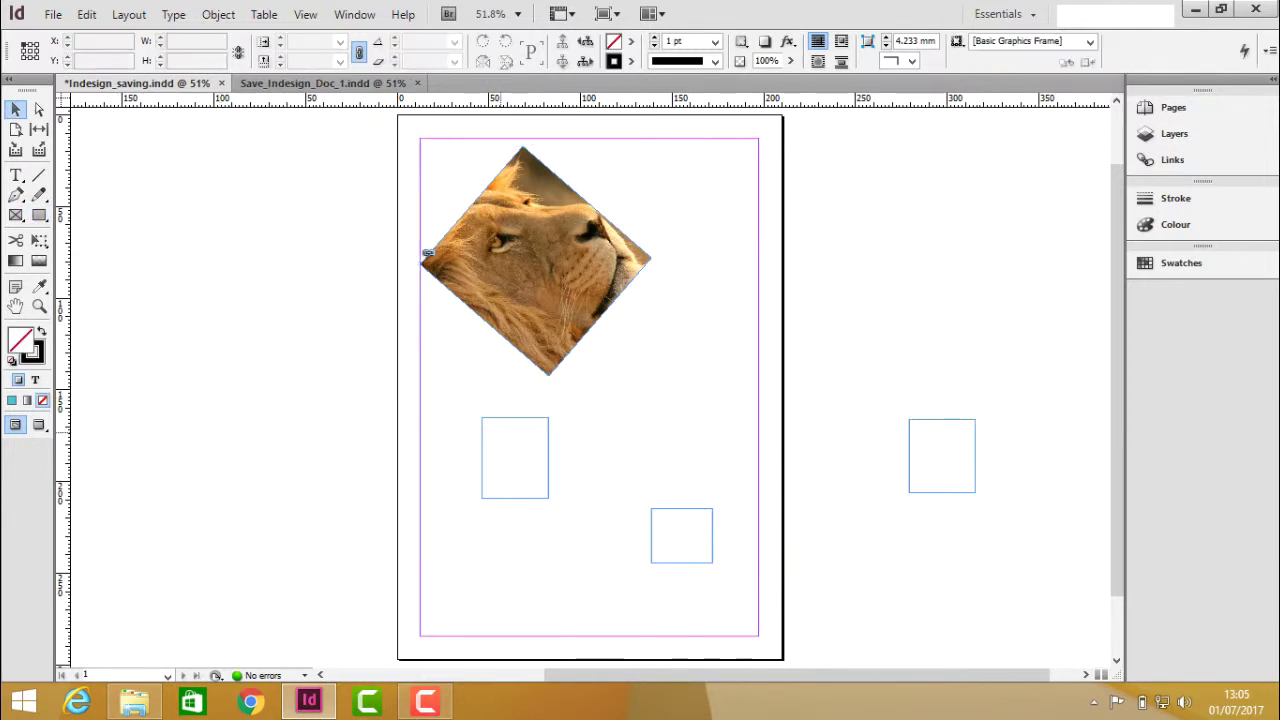
# Paste a copy of the lion diamond overlapping the original, just below and right of it.
pyautogui.click(535, 260)
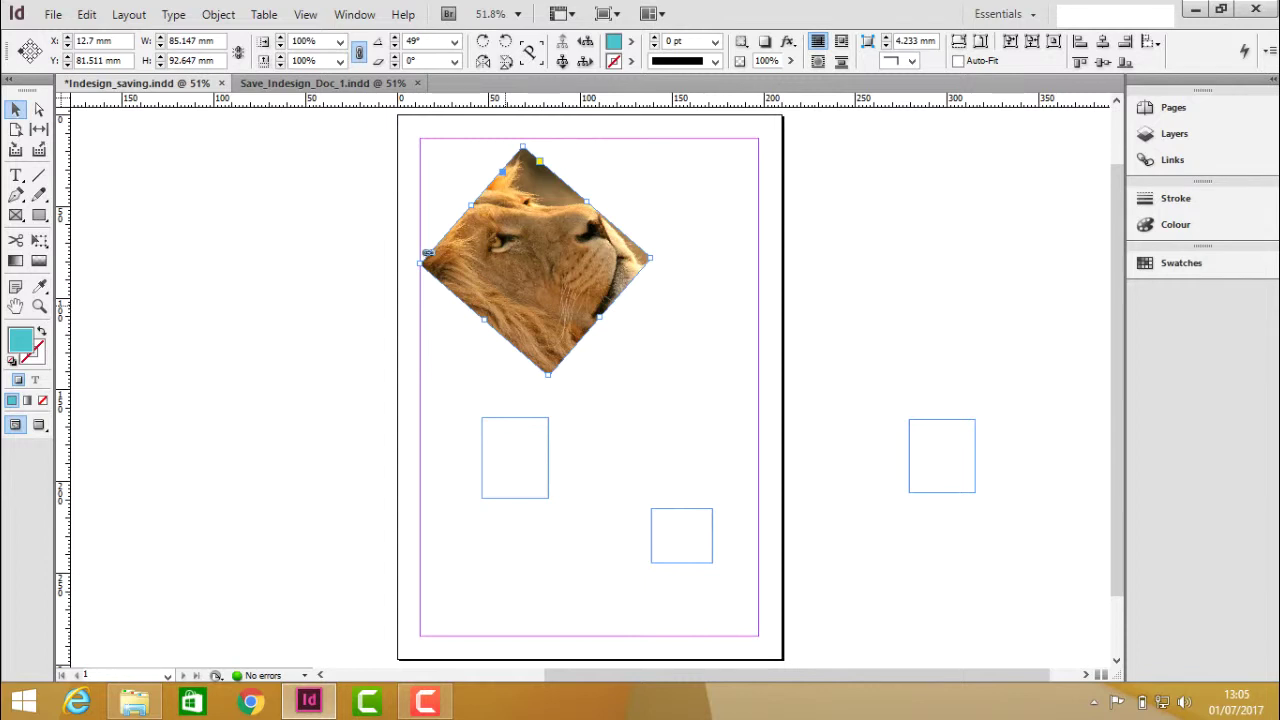
pyautogui.hotkey('ctrl', 'v')
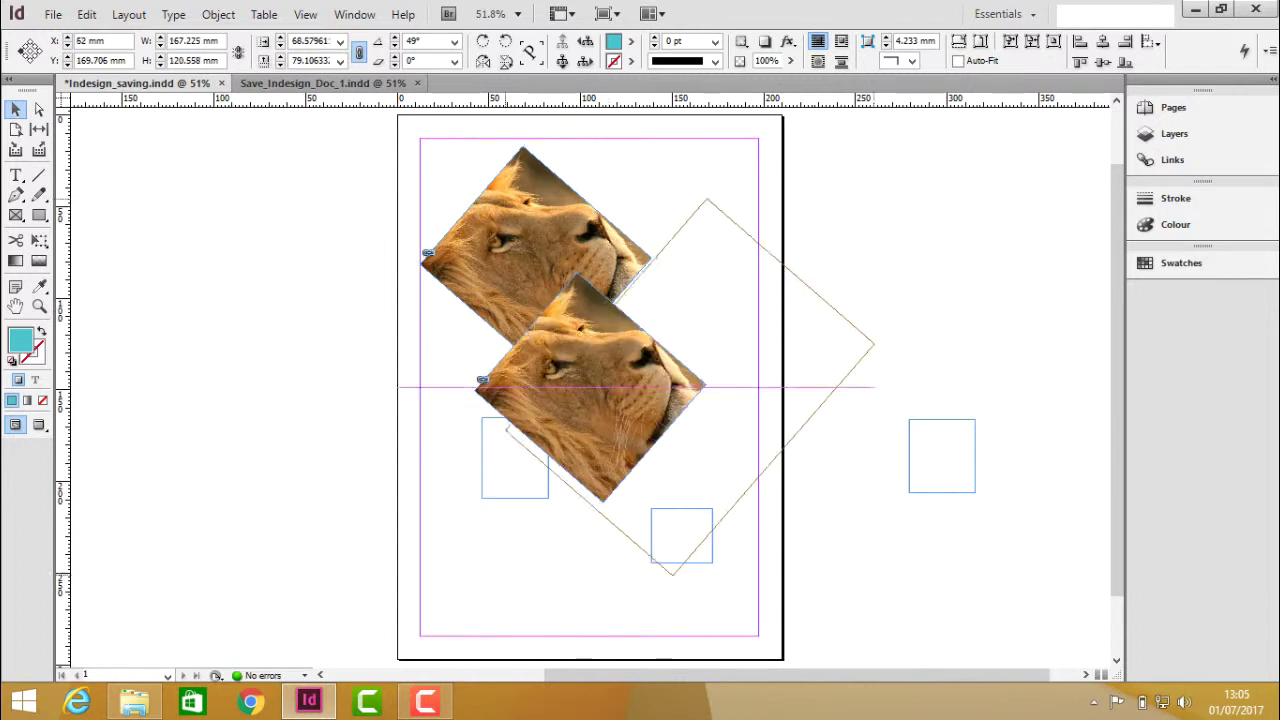
pyautogui.moveTo(702, 370); pyautogui.dragTo(803, 320)
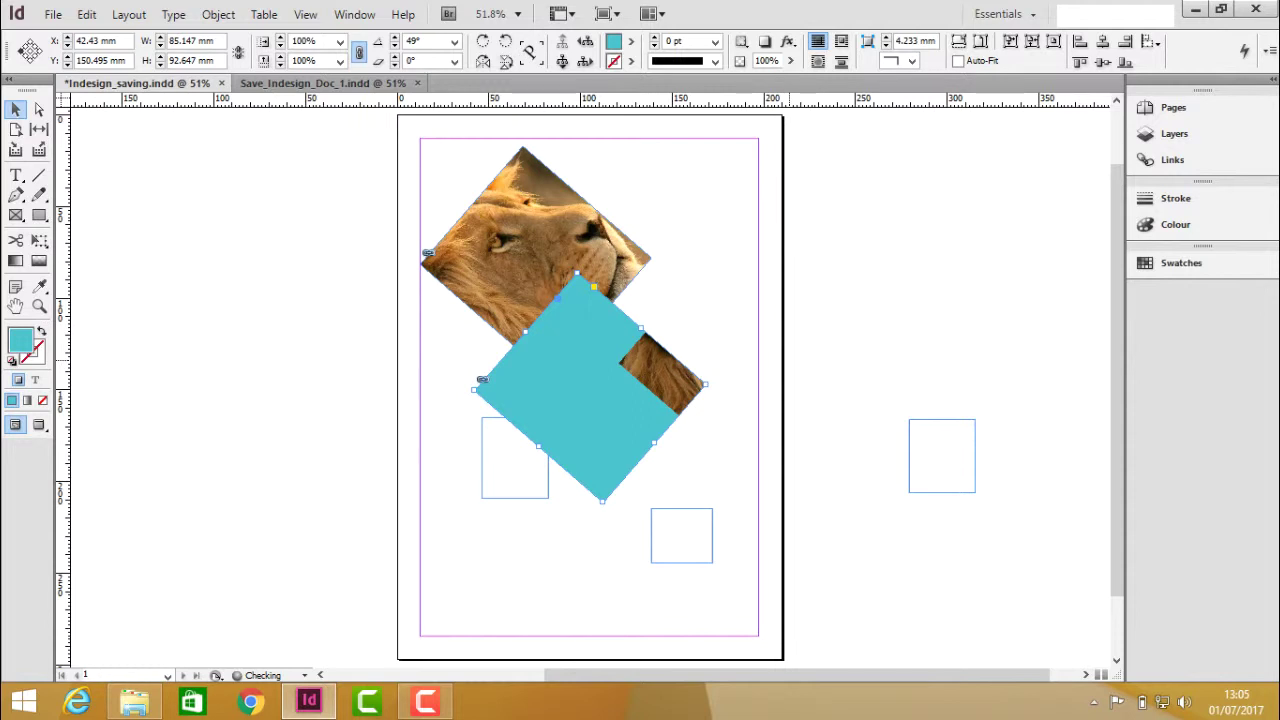
pyautogui.hotkey('ctrl', 'z')
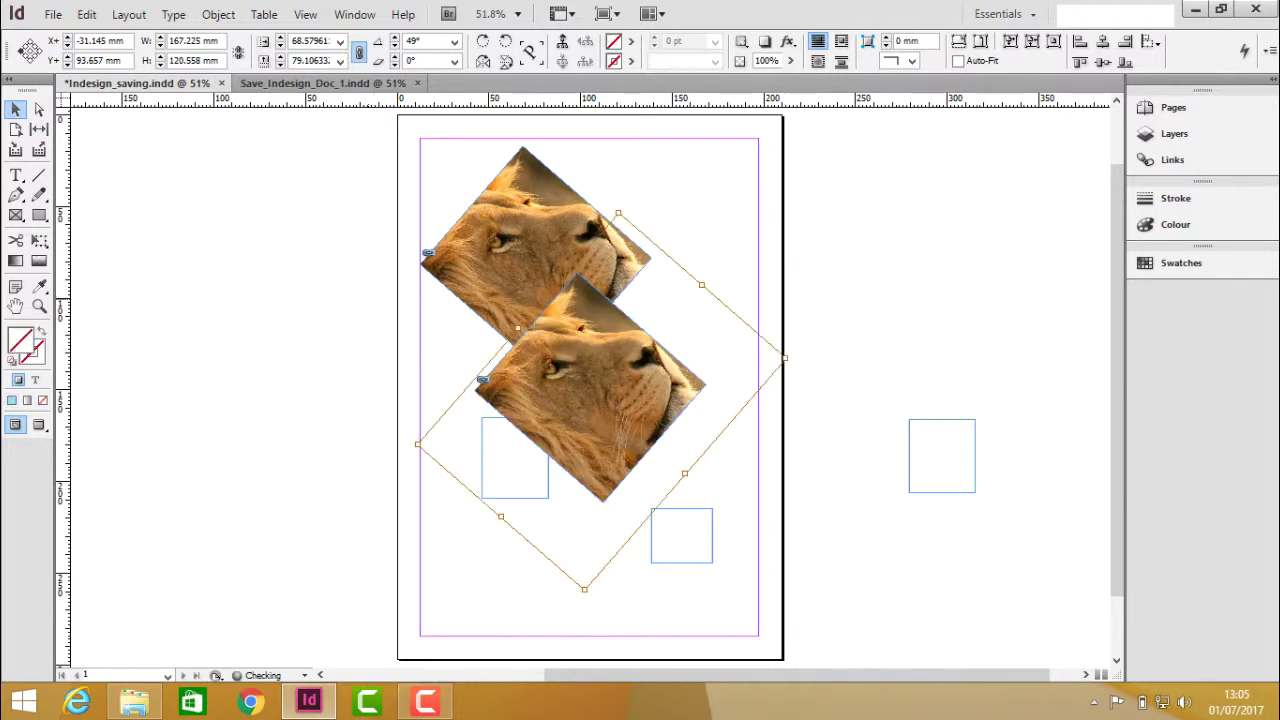
pyautogui.hotkey('ctrl', 'shift', 'a')
pyautogui.moveTo(590, 390); pyautogui.dragTo(810, 332)
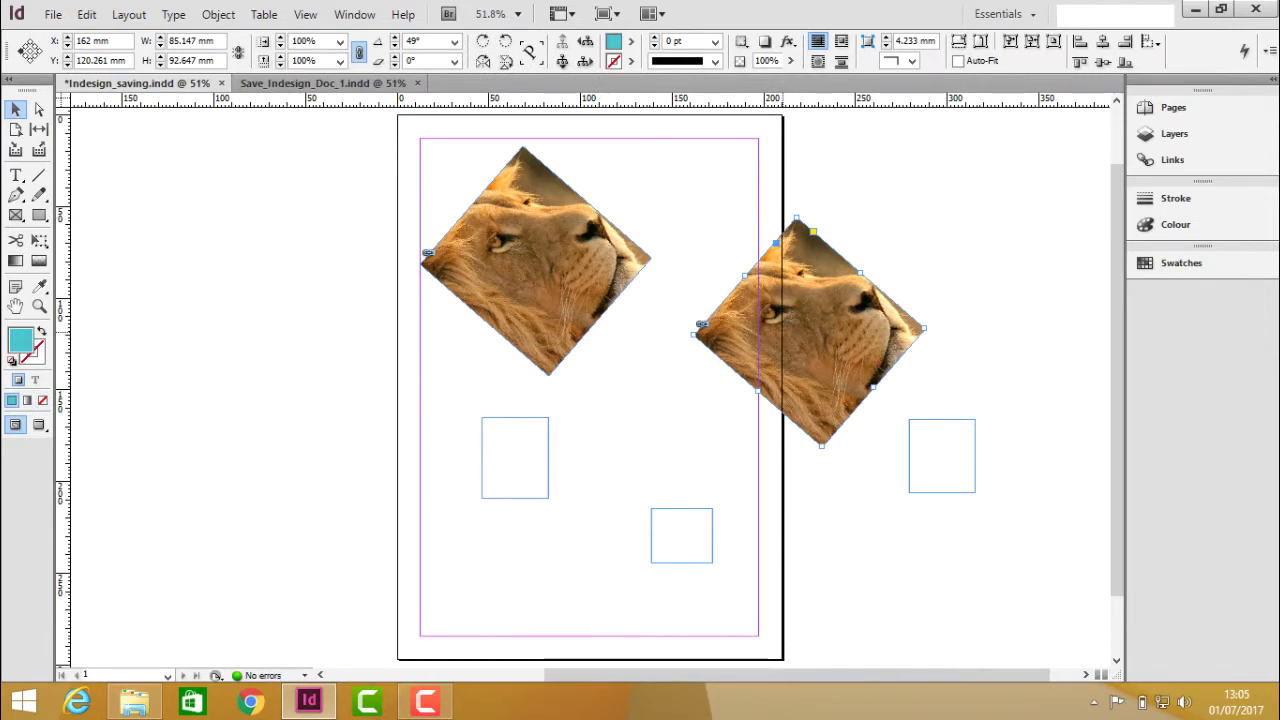
pyautogui.press('Delete')
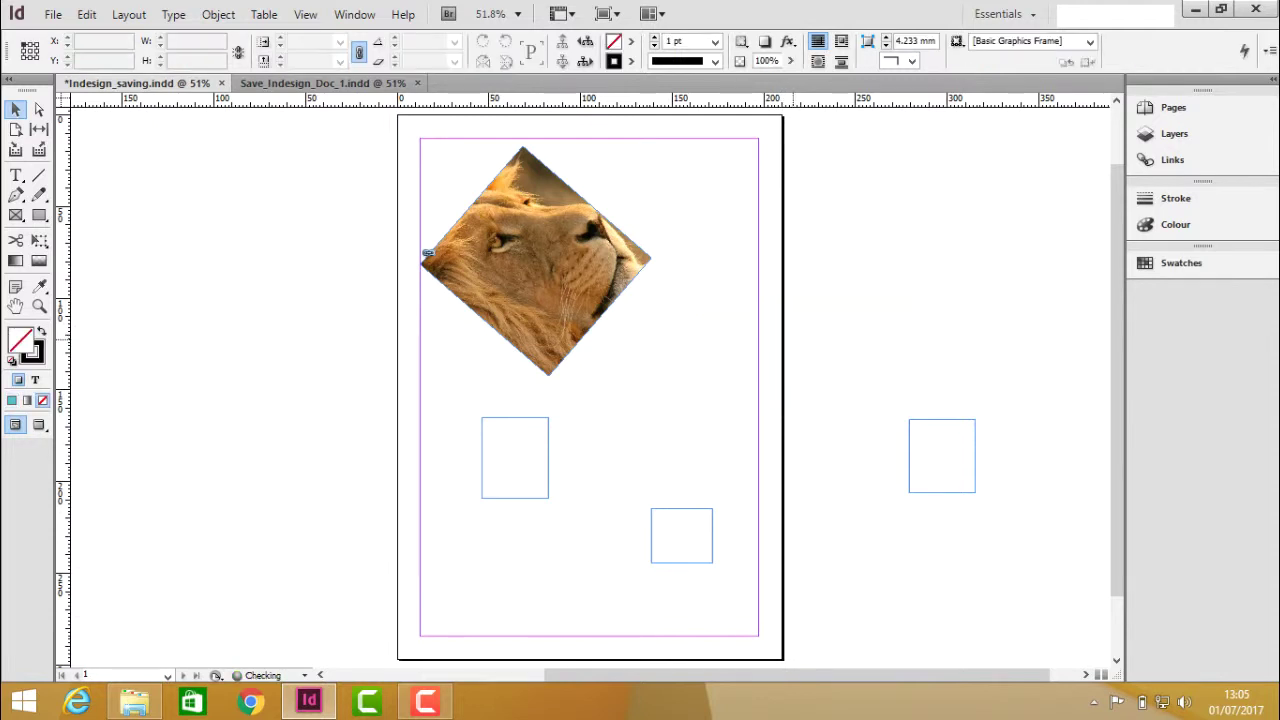
pyautogui.hotkey('ctrl', 'v')
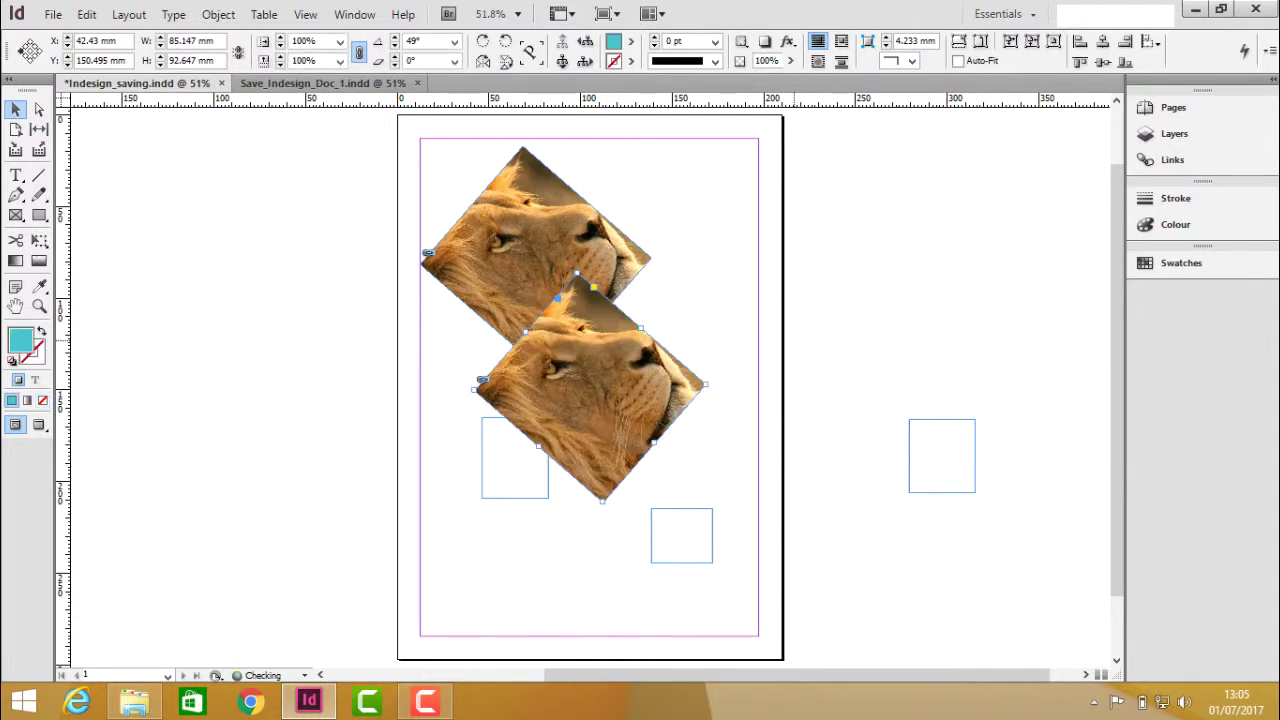